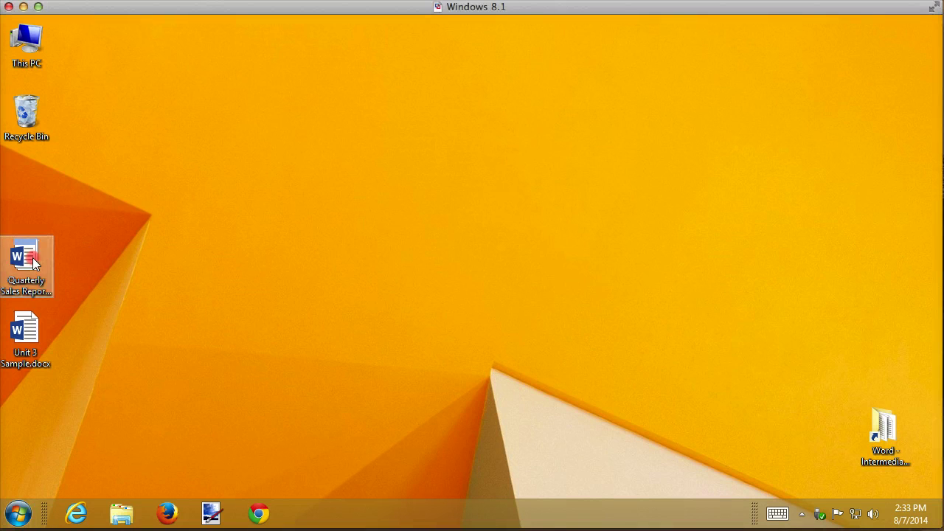
- Open the Quarterly Sales Report Template file itself for editing and look through its sections
right_click(31, 258)
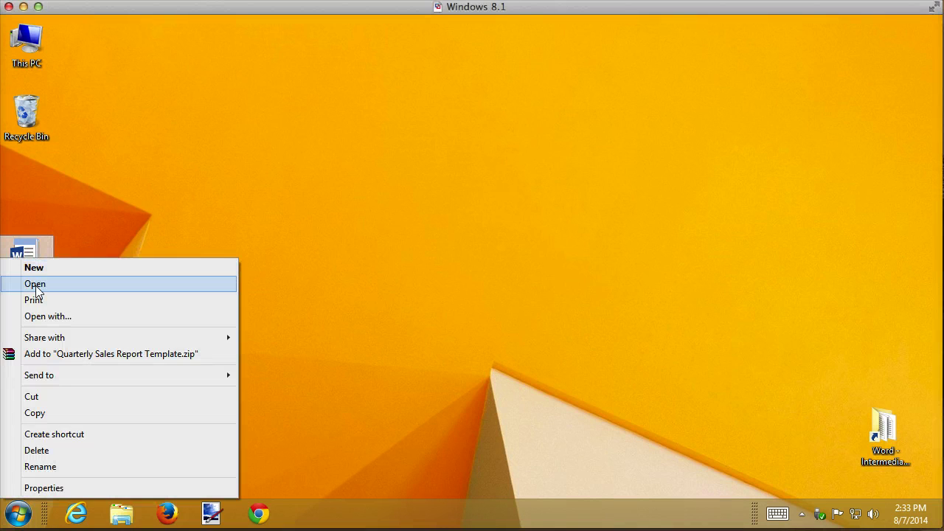
left_click(34, 284)
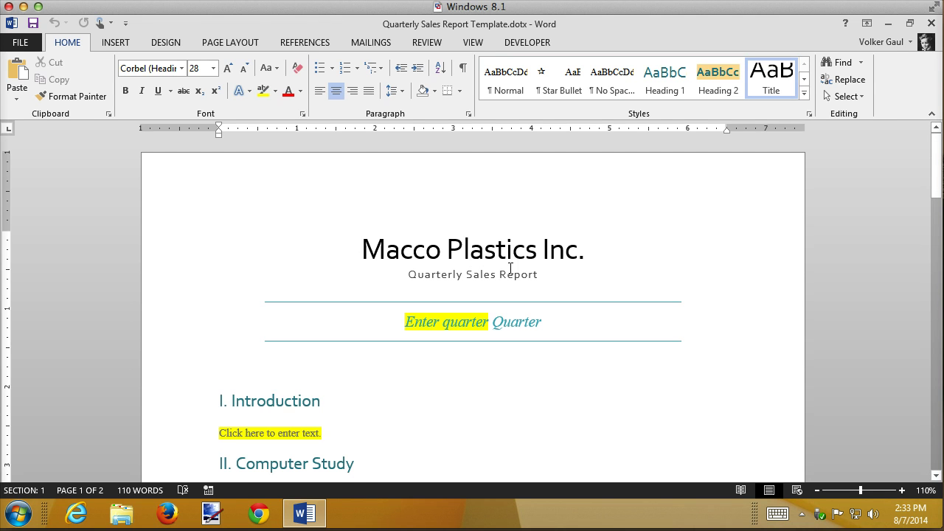
scroll(516, 276, "down", 10)
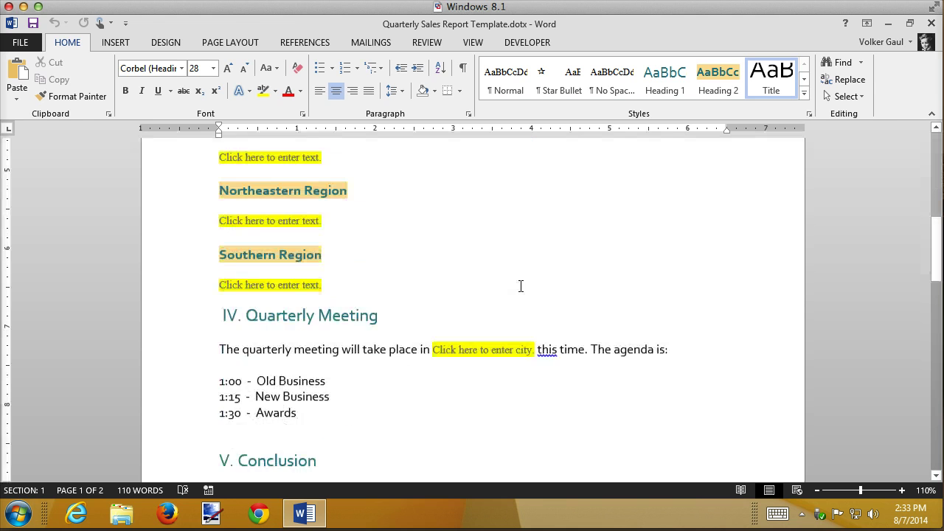
scroll(521, 286, "down", 15)
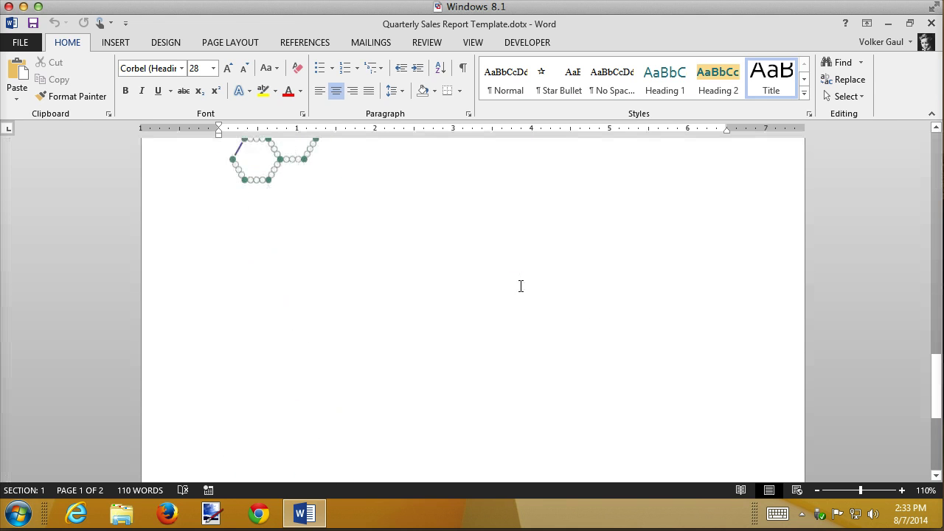
scroll(521, 286, "up", 12)
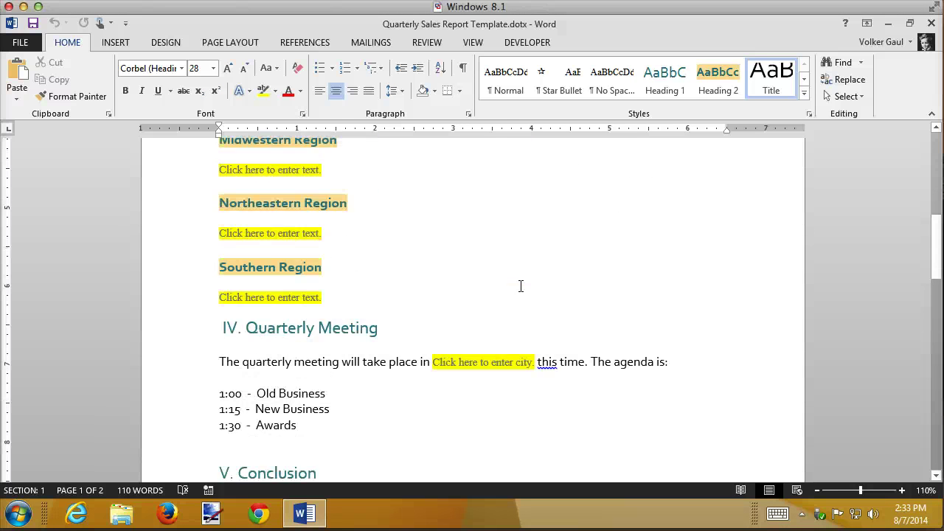
scroll(521, 286, "up", 7)
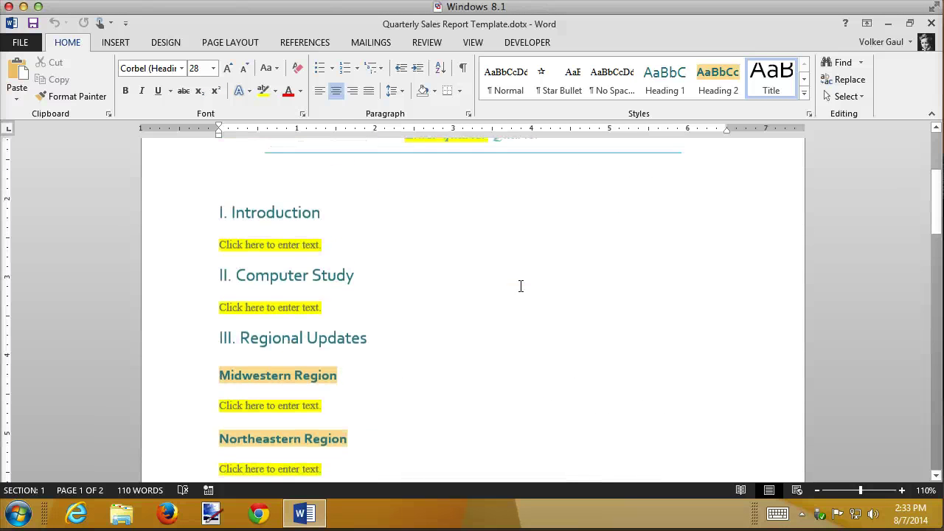
scroll(521, 286, "up", 5)
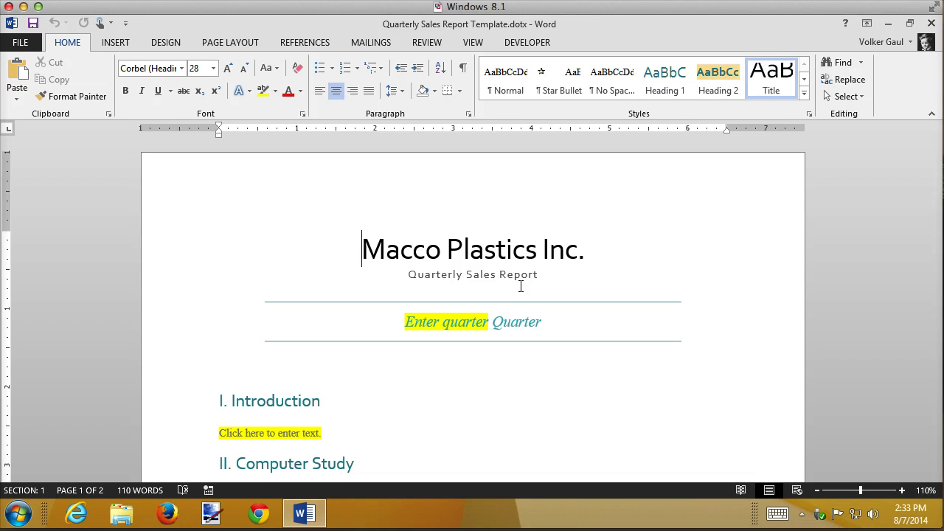
- Insert an Automatic Table 1 table of contents on the blank line above the "I. Introduction" heading
left_click(244, 375)
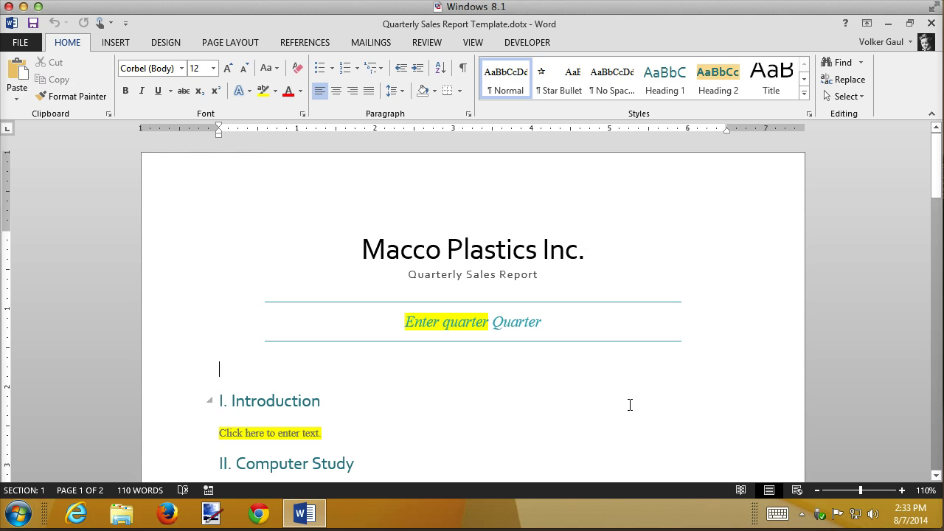
left_click(308, 44)
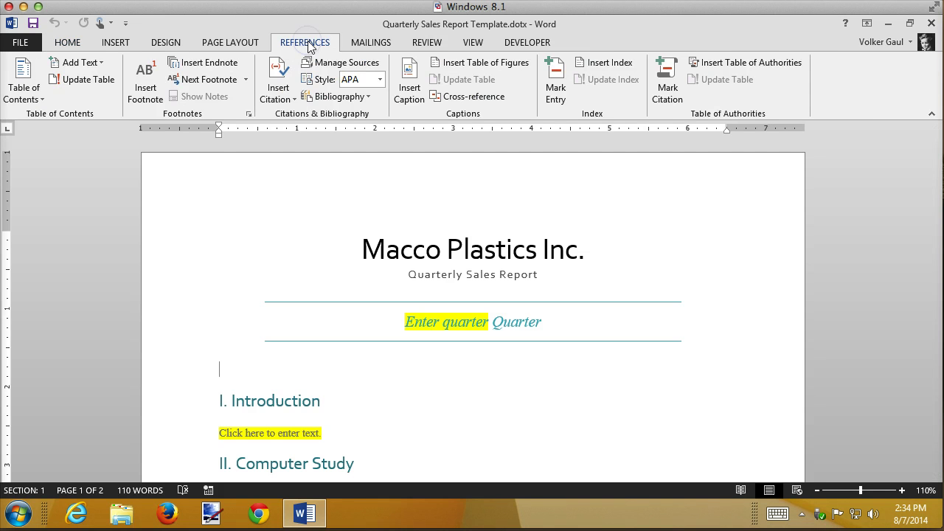
left_click(22, 81)
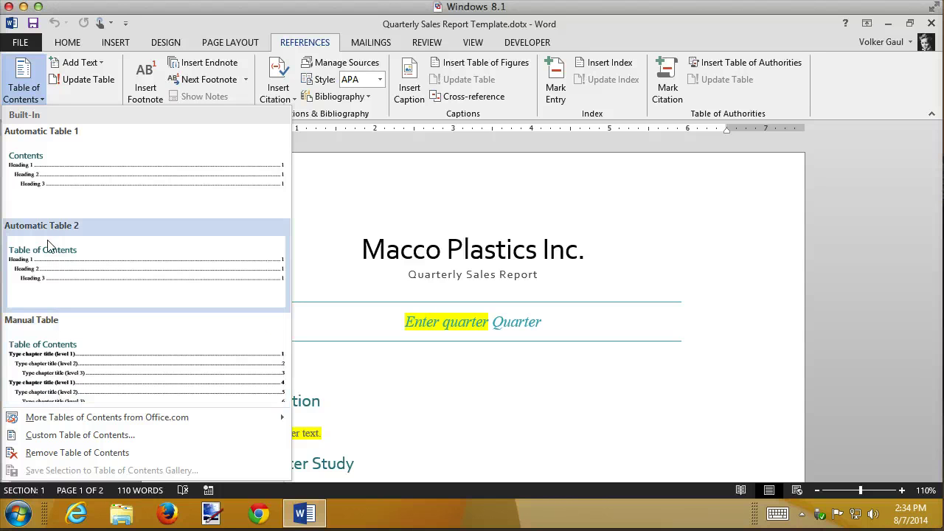
left_click(32, 169)
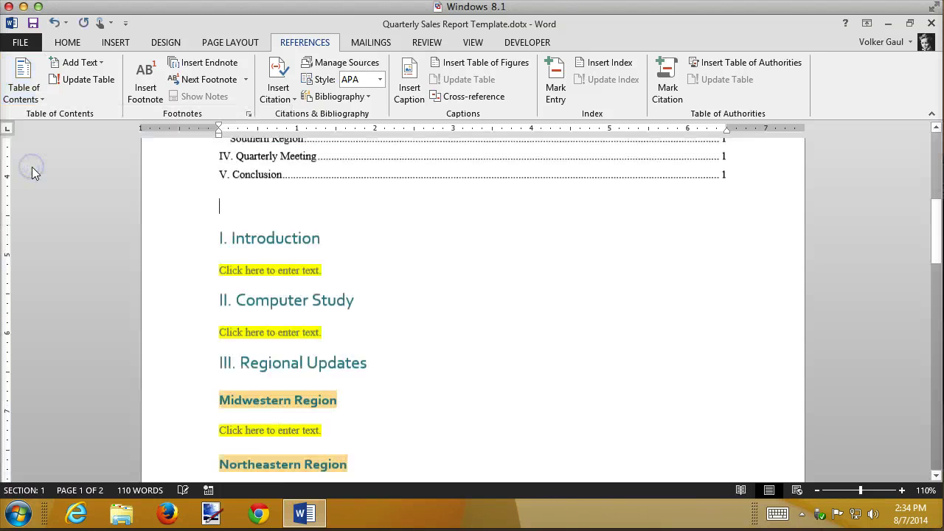
scroll(564, 291, "up", 5)
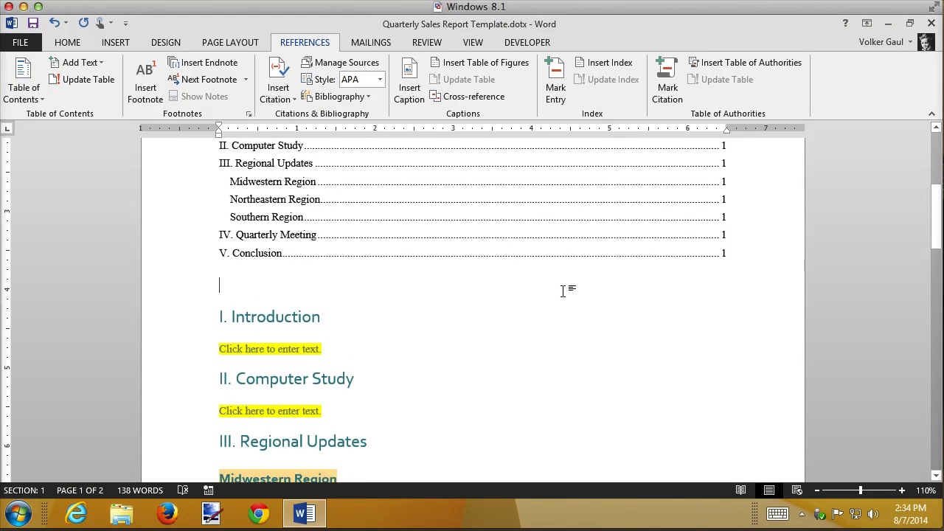
- Check the table of contents' field shading and field code, and switch the display back to the field's values
left_click(473, 302)
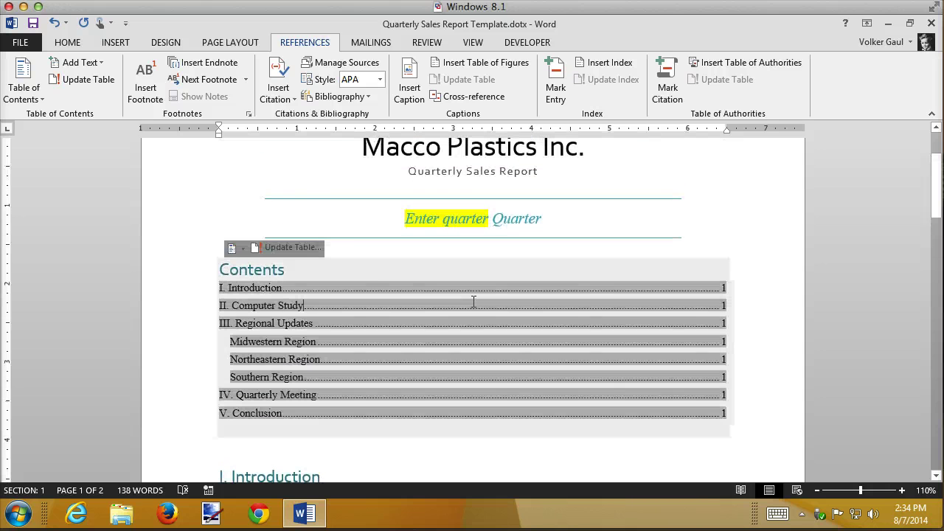
left_click(805, 304)
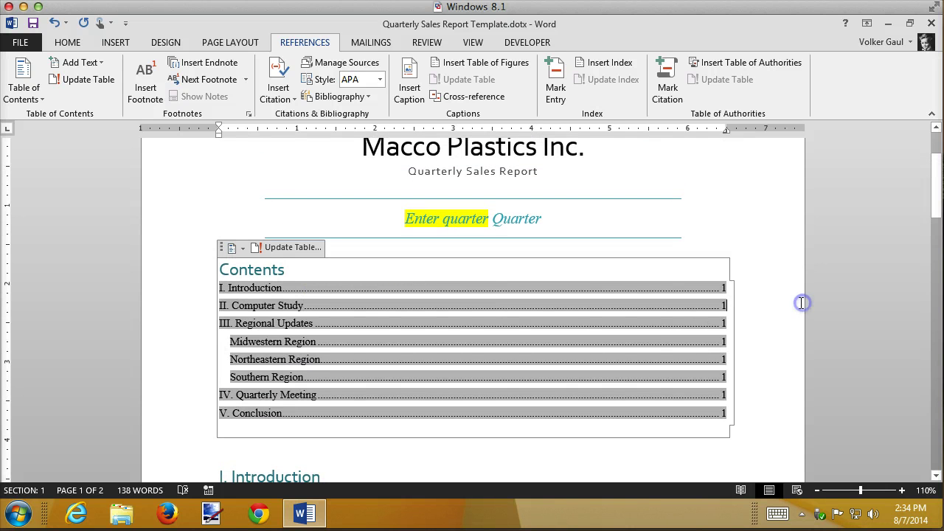
left_click(298, 472)
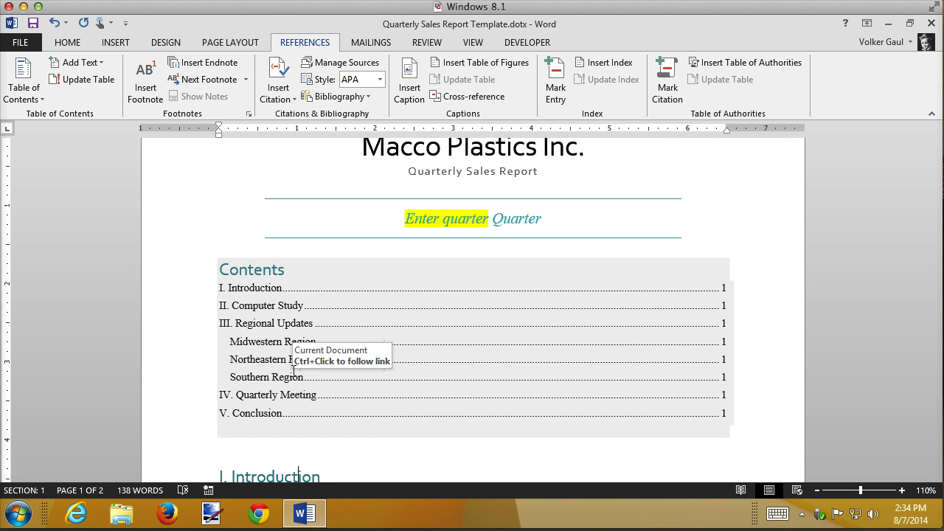
key("alt+F9")
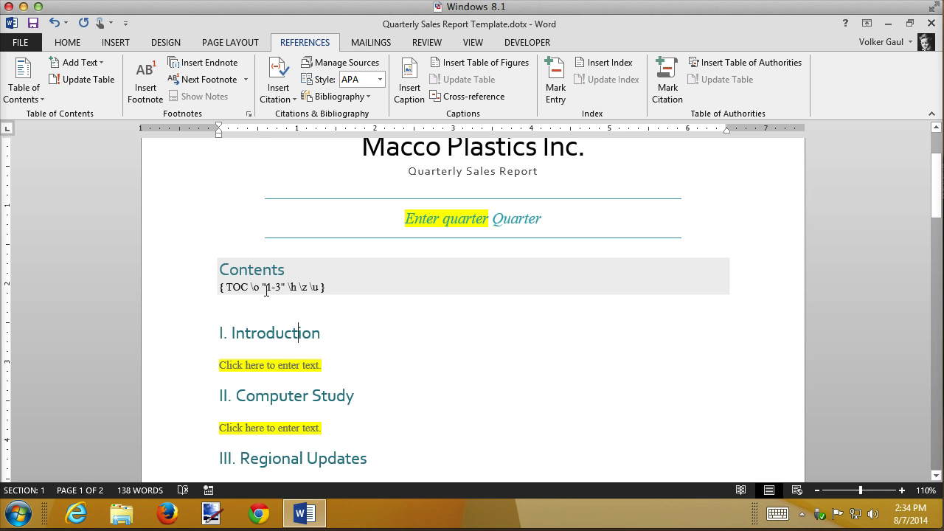
key("alt+F9")
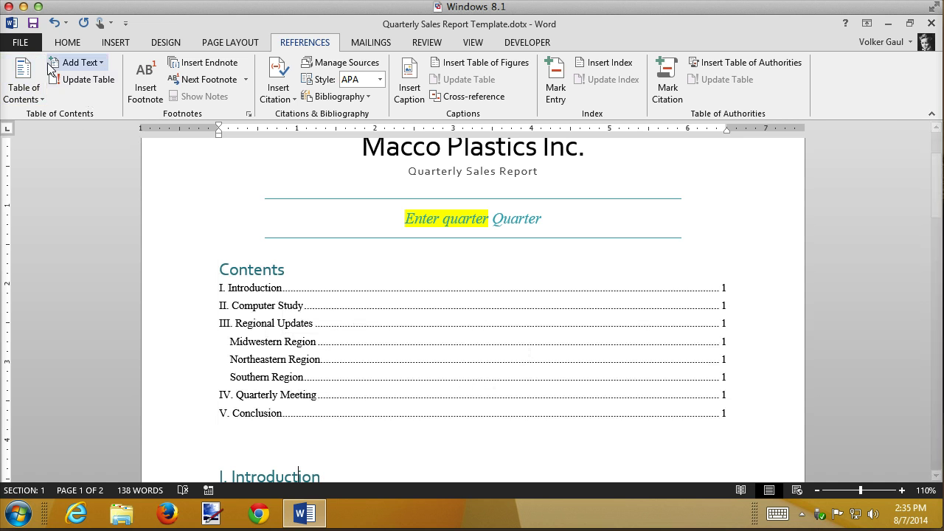
- Set field shading to Always in the advanced Word options and check the shading of the table of contents
left_click(19, 44)
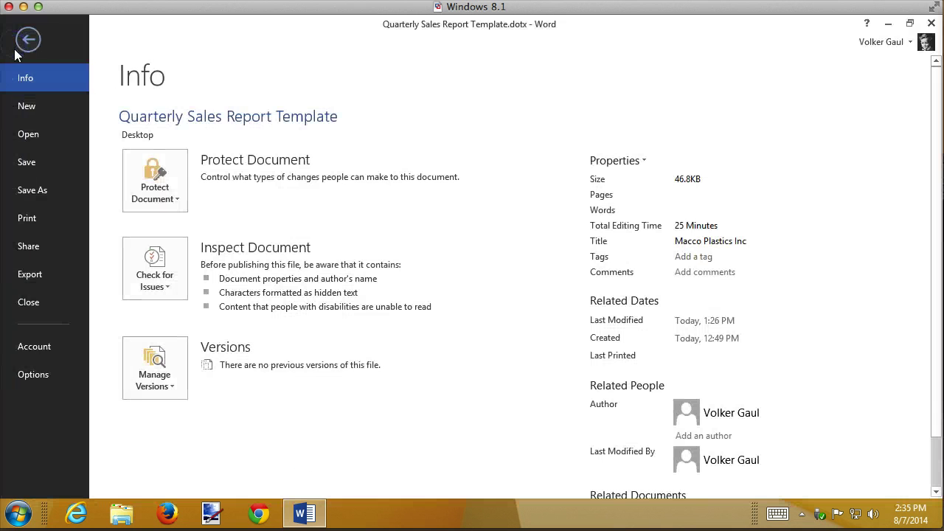
left_click(23, 372)
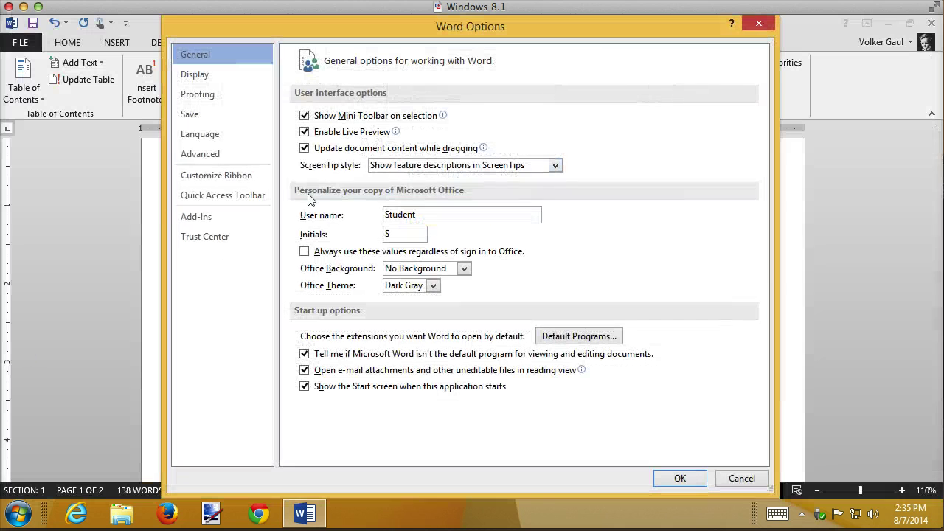
left_click(200, 153)
scroll(668, 234, "down", 8)
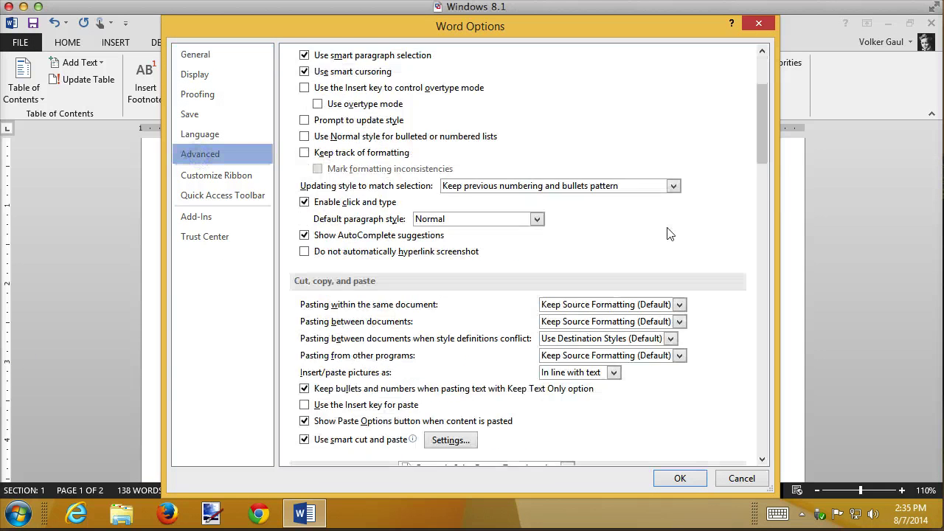
scroll(668, 234, "down", 3)
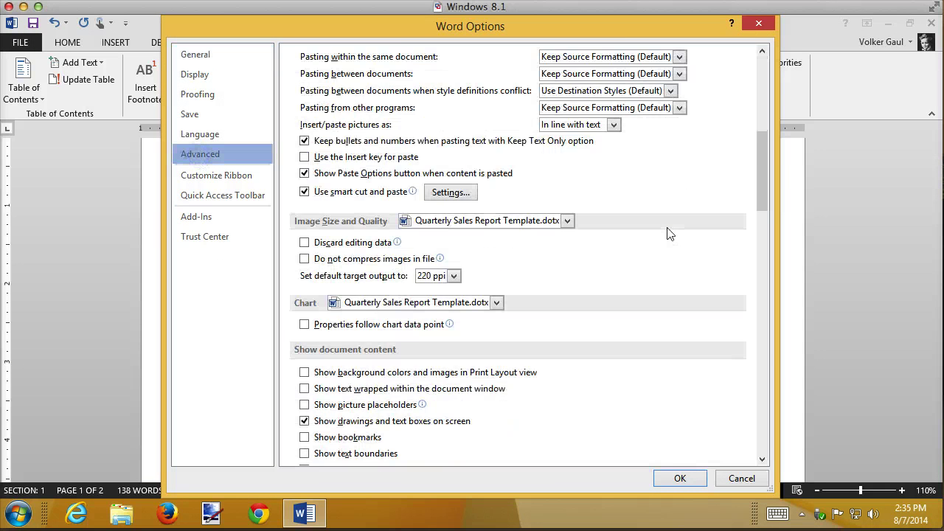
scroll(668, 234, "down", 4)
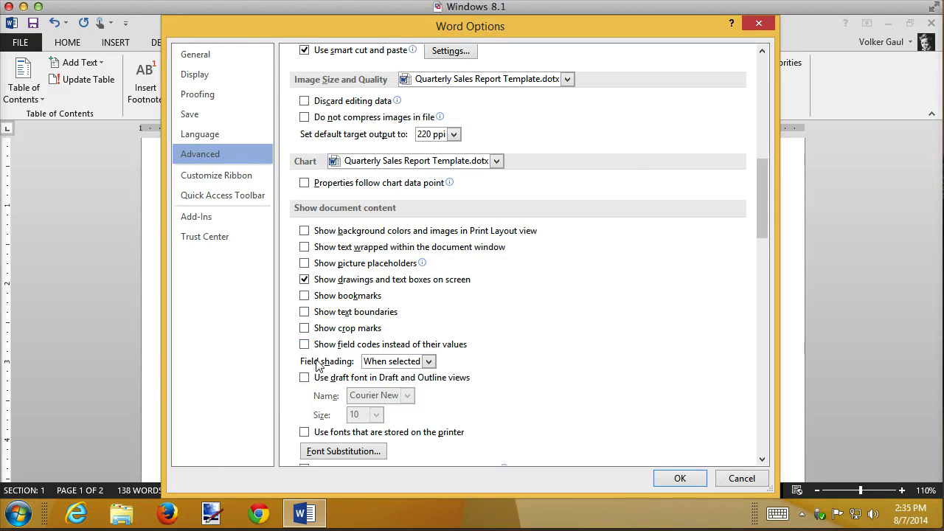
left_click(427, 361)
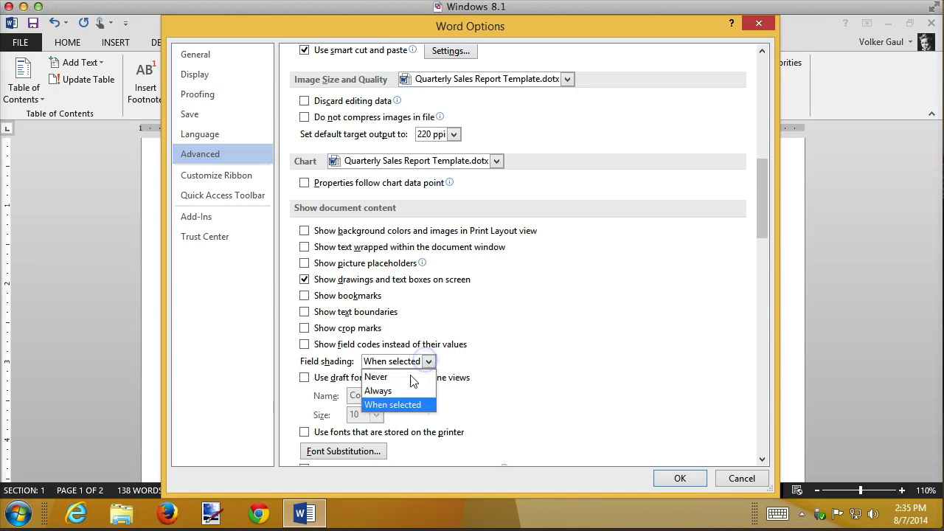
left_click(394, 392)
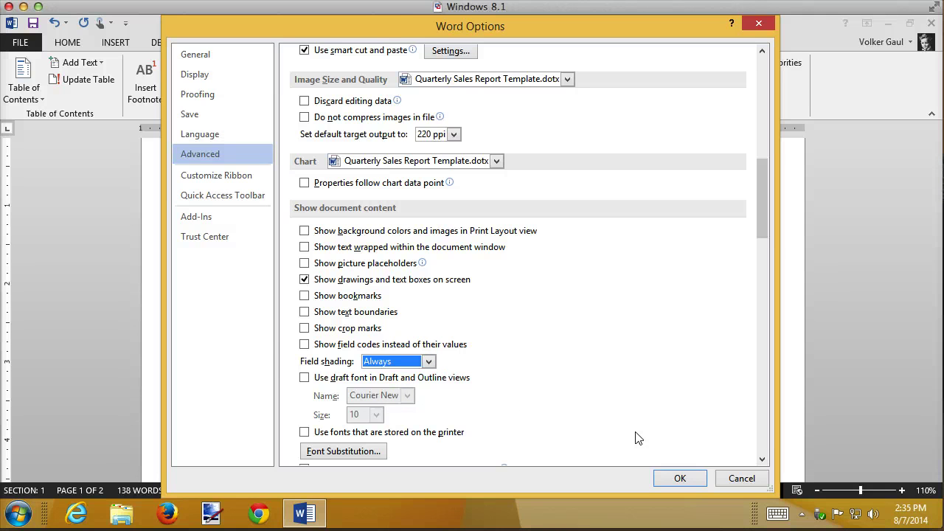
left_click(684, 478)
left_click(380, 464)
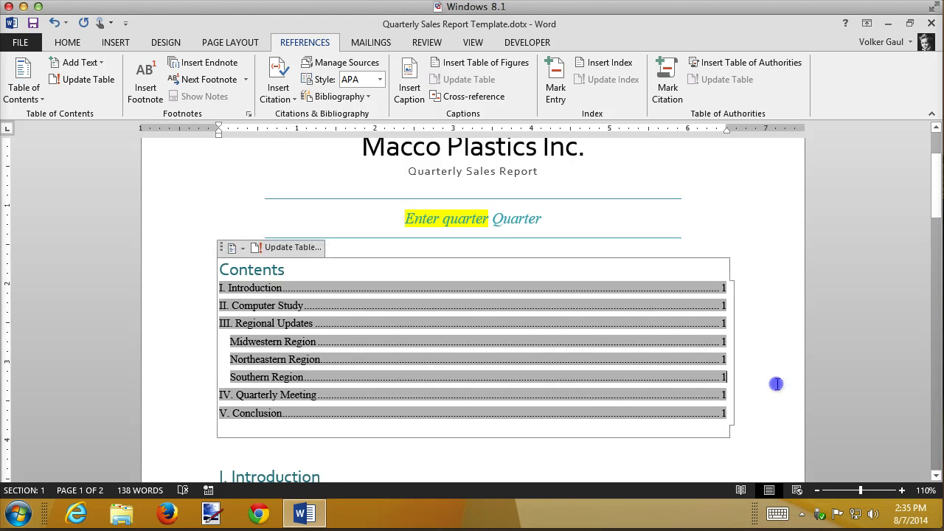
scroll(777, 384, "down", 1)
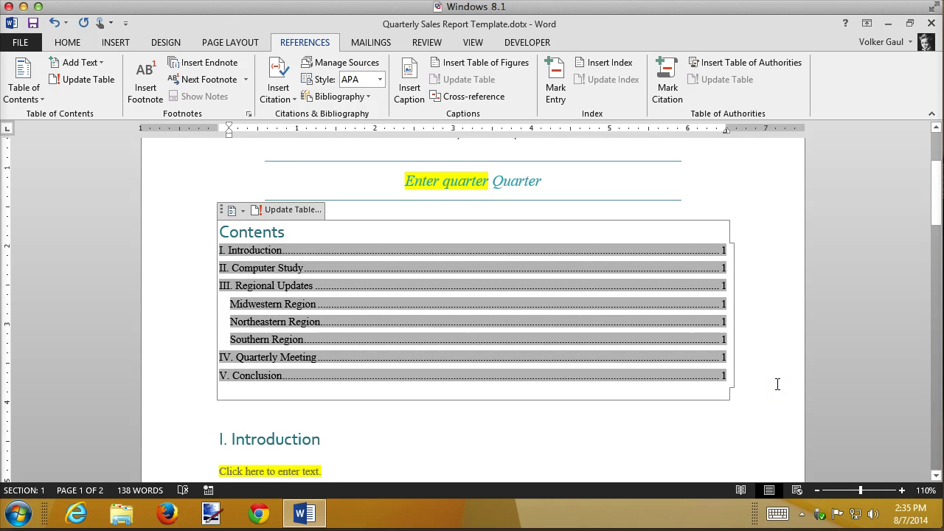
left_click(665, 425)
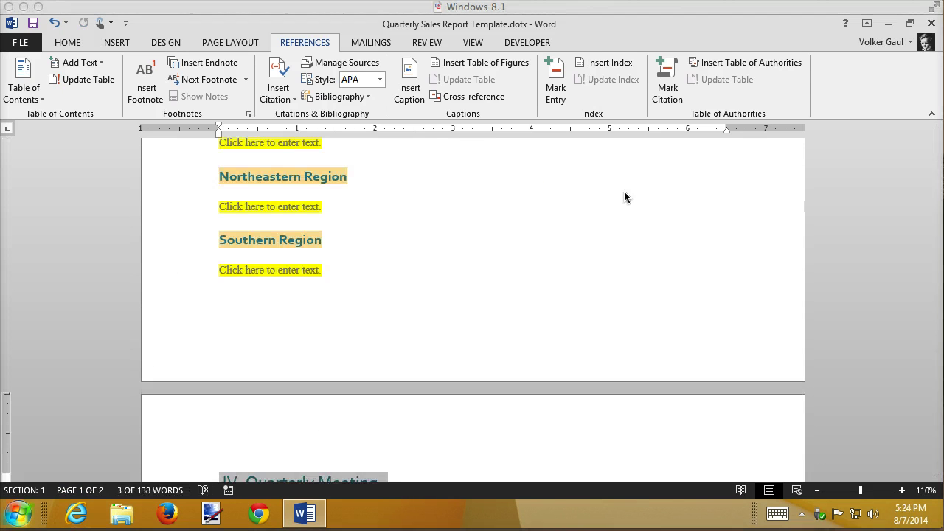
- Delete the extra blank line between the table of contents and the "I. Introduction" heading
scroll(455, 294, "up", 8)
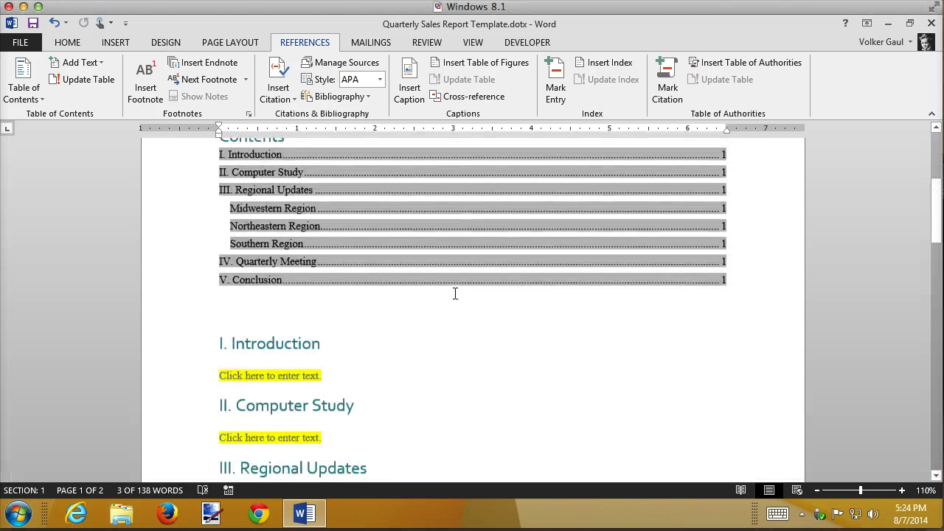
scroll(455, 294, "up", 3)
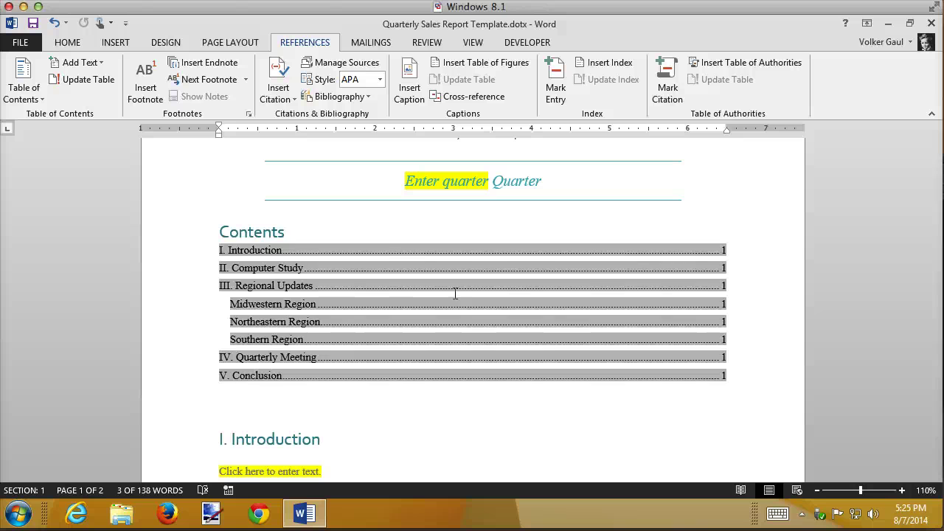
left_click(237, 421)
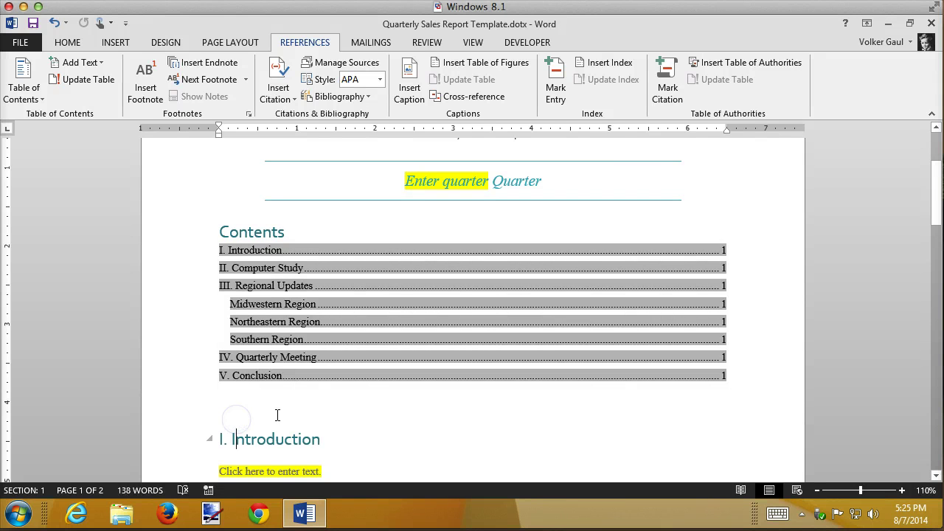
left_click(257, 402)
key("Delete")
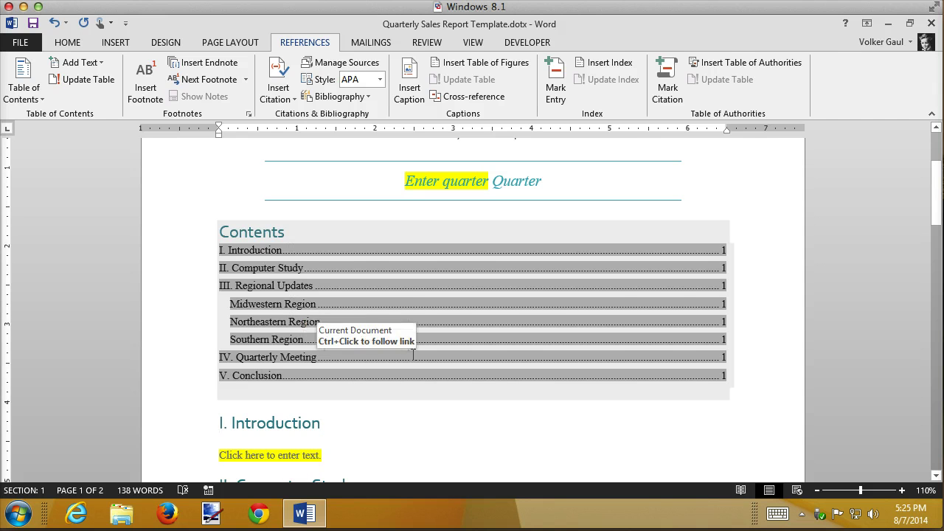
- Change the section III heading to "III. Regional Reports" and return to the table of contents
scroll(414, 355, "down", 1)
scroll(413, 355, "down", 5)
scroll(352, 276, "up", 2)
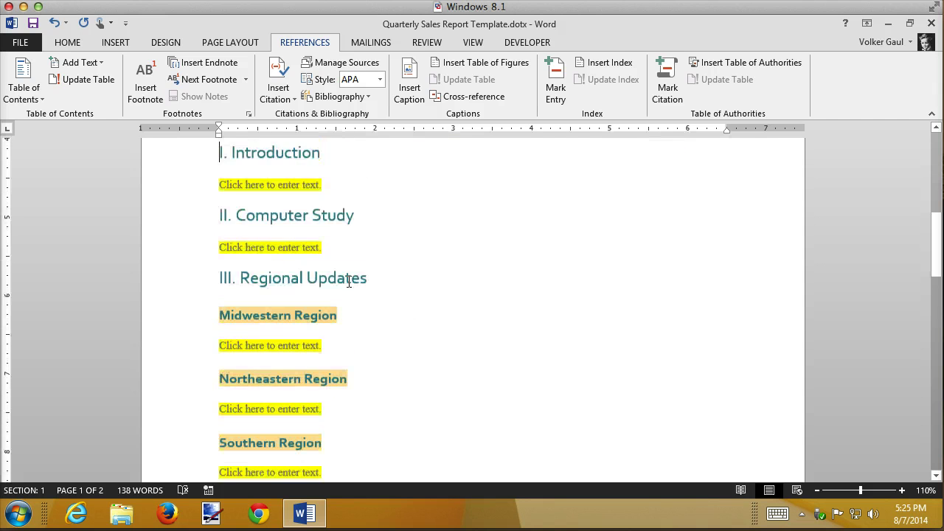
double_click(338, 281)
type("R")
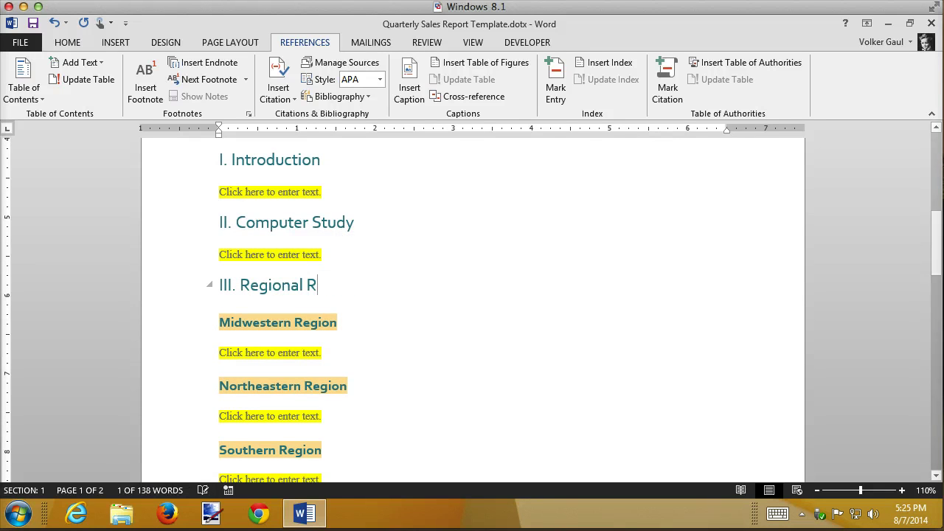
type("eports")
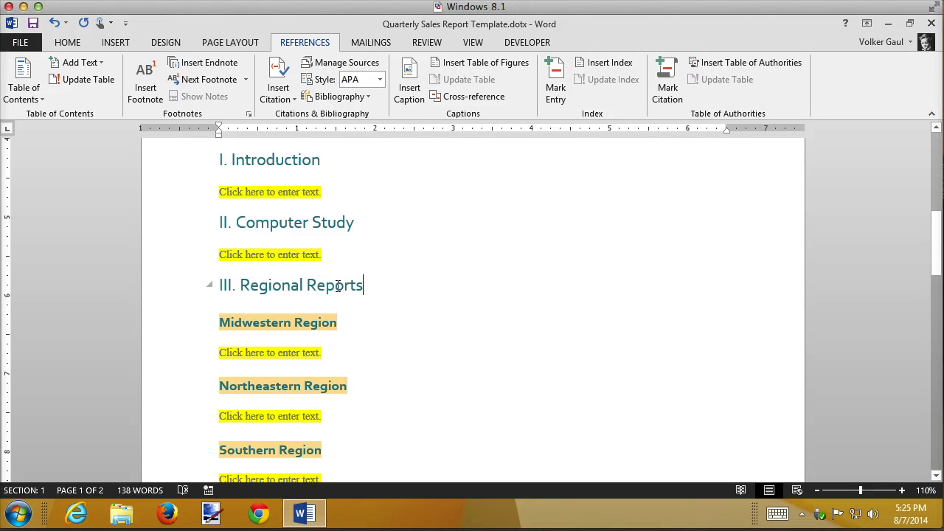
left_click(357, 323)
scroll(497, 341, "up", 1)
scroll(497, 341, "up", 3)
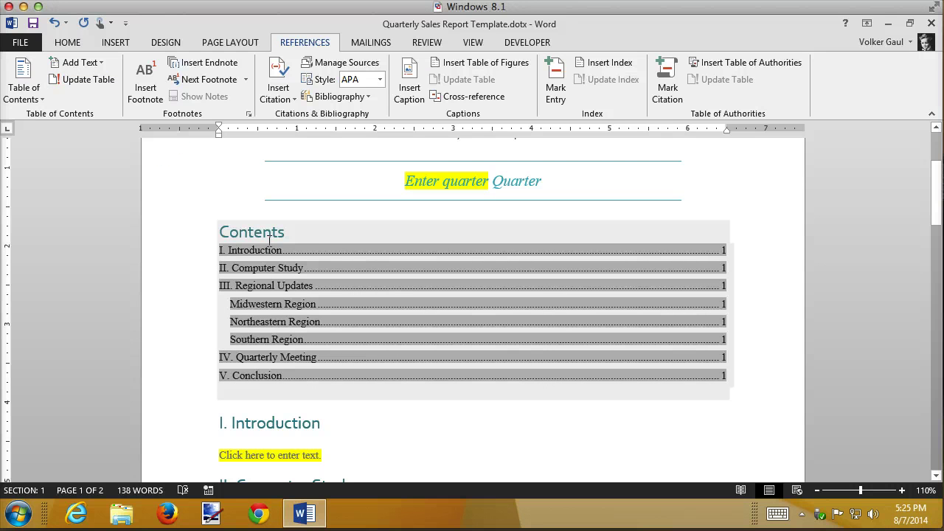
- Update the entire table of contents so it picks up the renamed section III heading
right_click(314, 234)
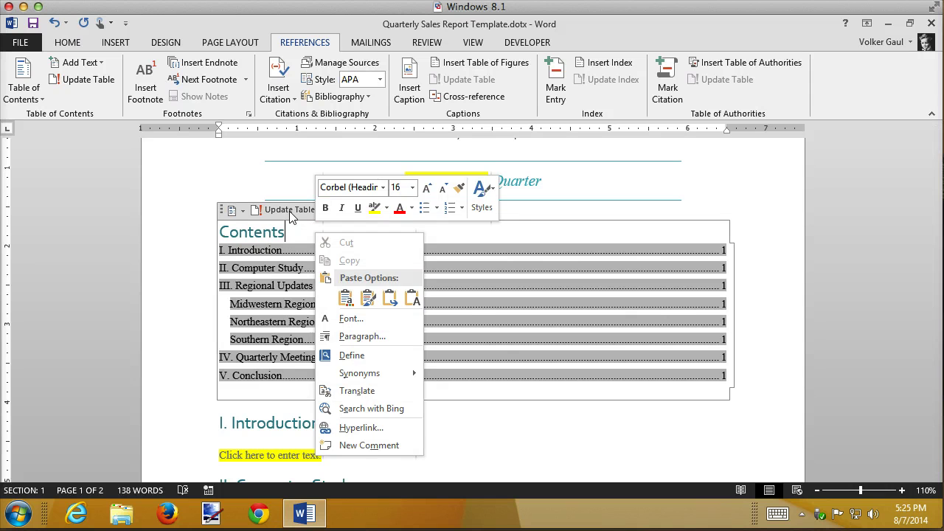
left_click(299, 242)
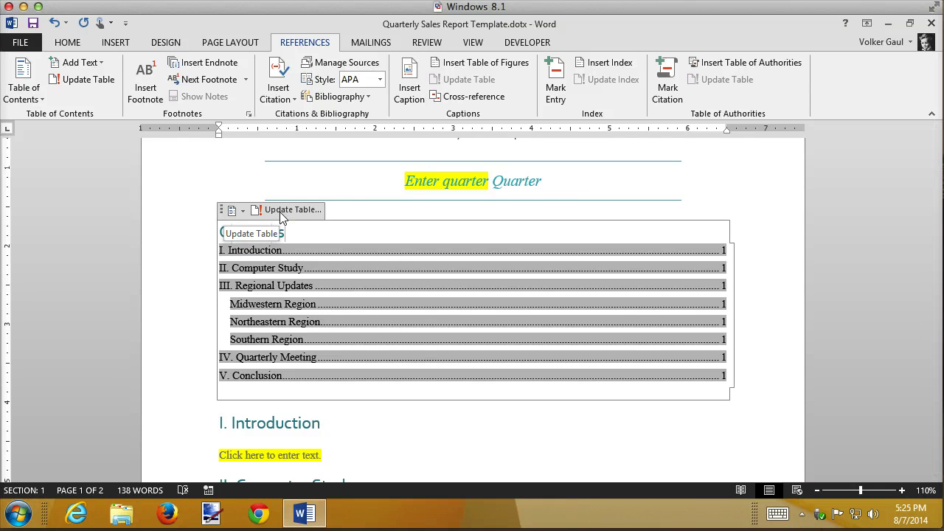
left_click(281, 214)
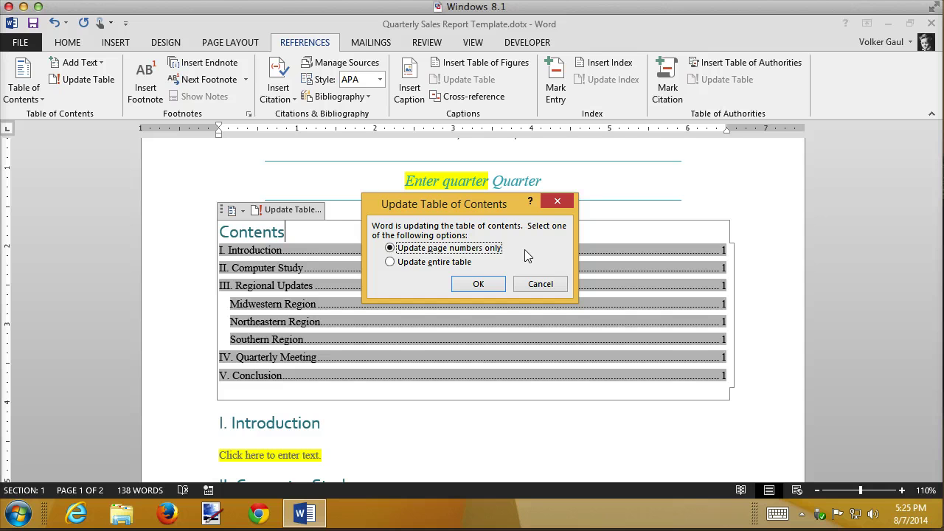
left_click(416, 263)
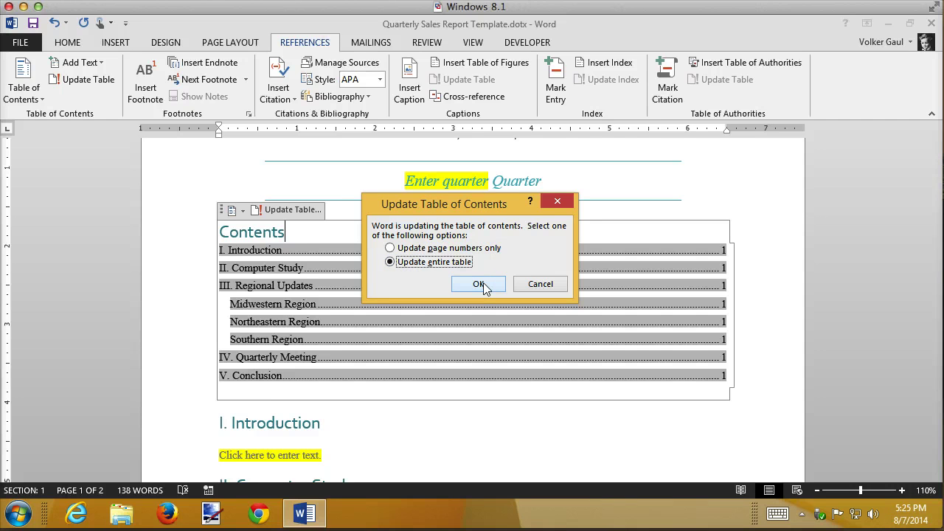
left_click(478, 284)
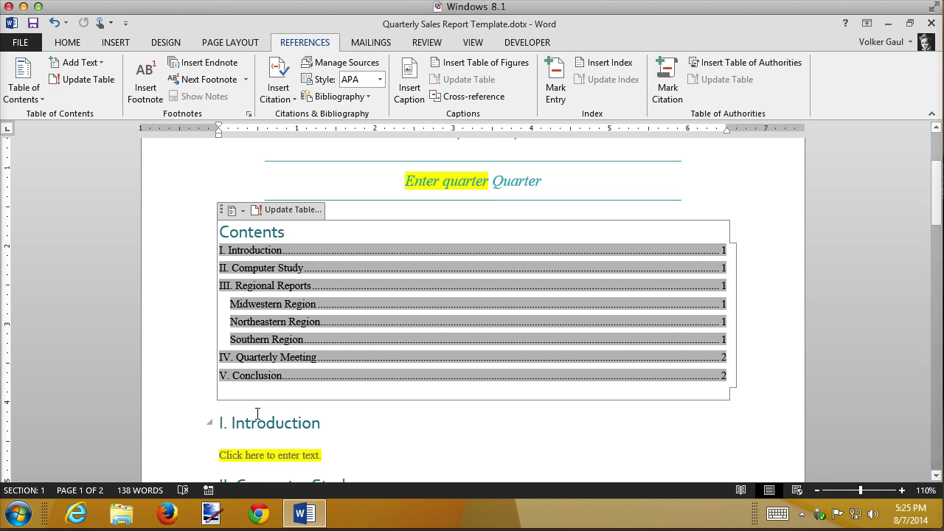
- Add a new line reading "Northwestern Region" directly below the Southern Region text placeholder
left_click(484, 441)
scroll(480, 428, "down", 1)
scroll(480, 429, "down", 4)
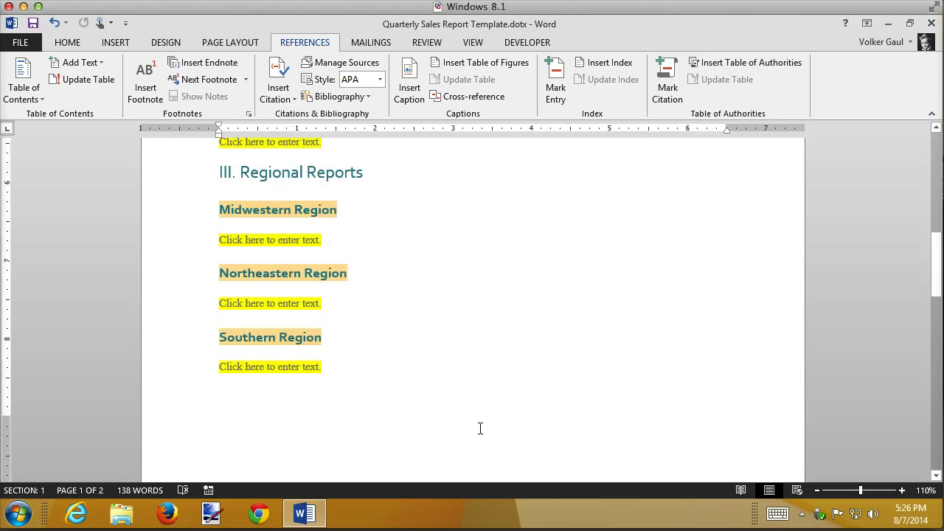
left_click(330, 367)
left_click(330, 367)
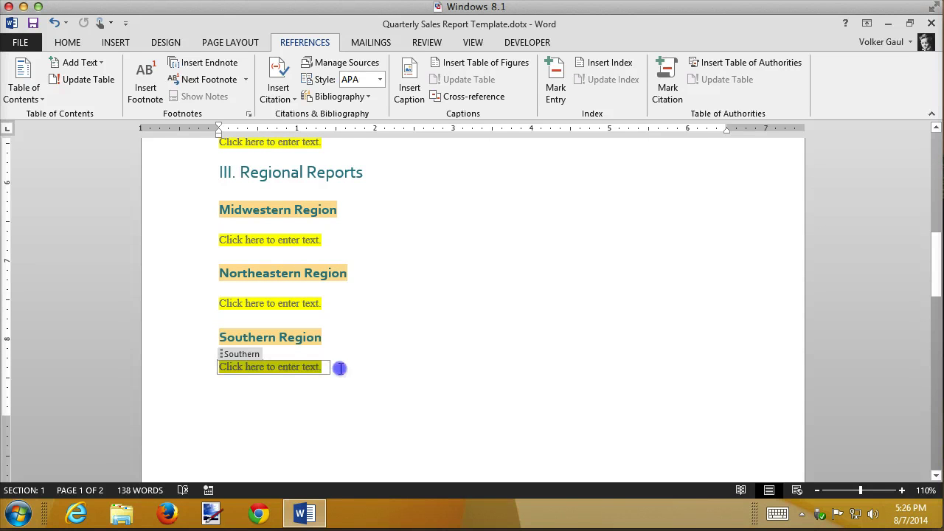
left_click(389, 369)
left_click(339, 365)
left_click(283, 391)
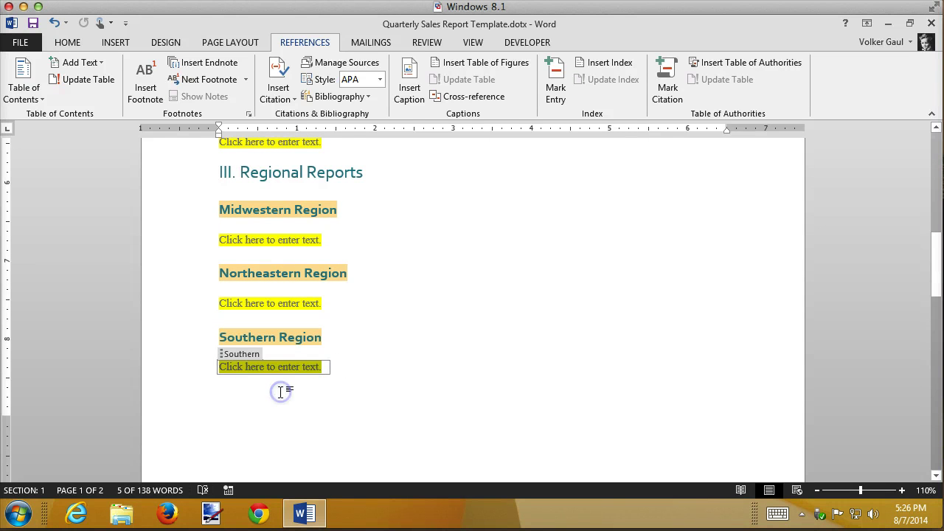
left_click(400, 350)
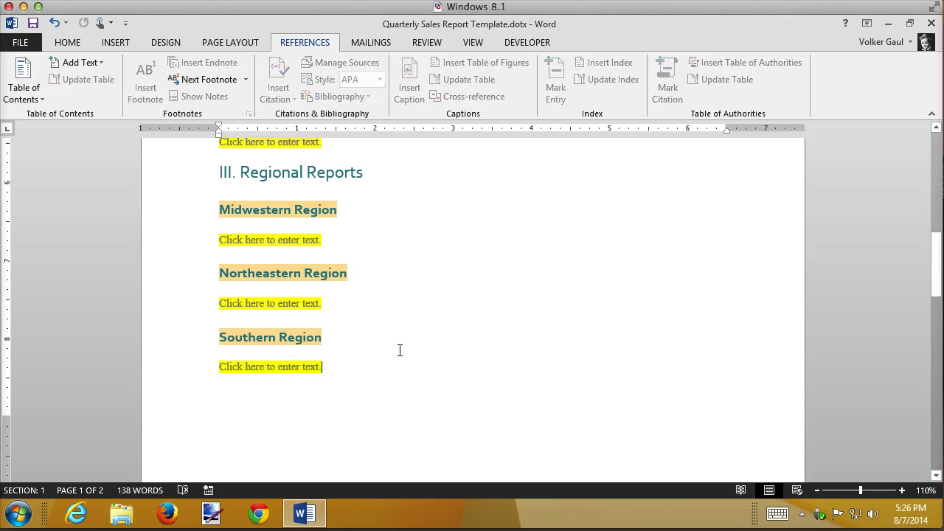
key("Return")
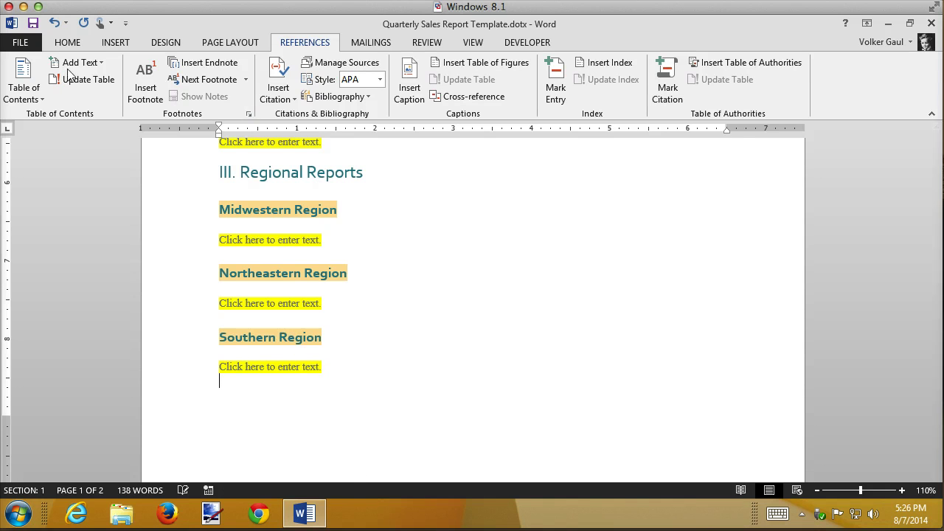
left_click(70, 44)
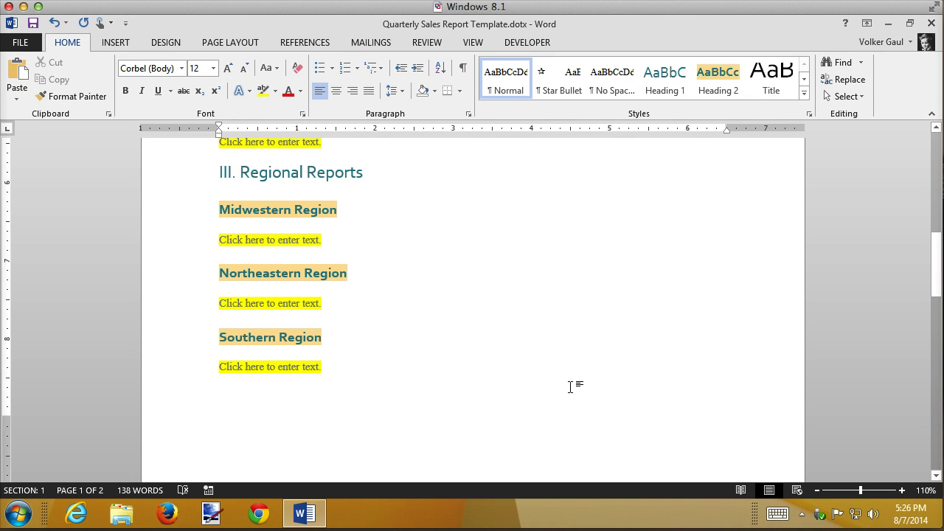
type("Northwestern Region")
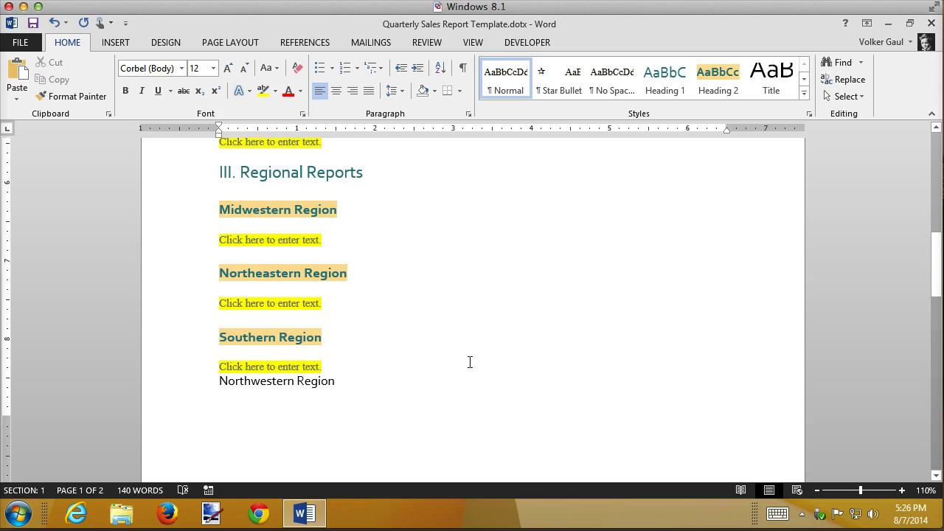
- Copy the Southern Region text placeholder to the line below "Northwestern Region"
left_click(183, 371)
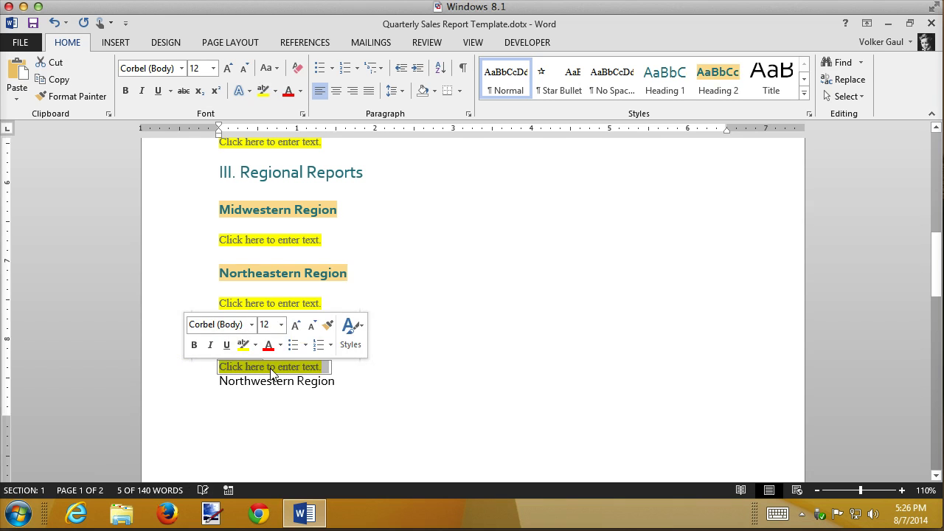
left_click_drag(264, 370, 244, 403)
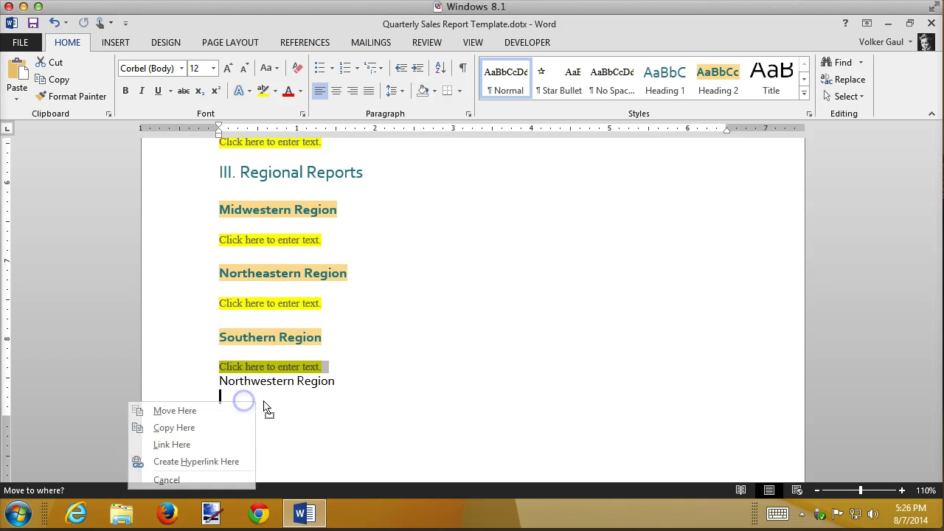
left_click(233, 421)
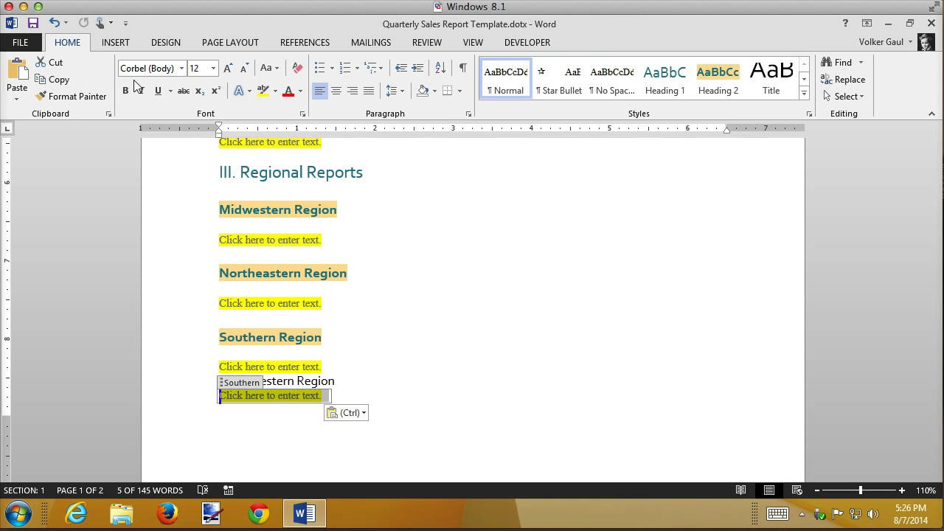
- Set the title of the copied content control below "Northwestern Region" to "Northwestern" in its properties
left_click(518, 43)
left_click(336, 79)
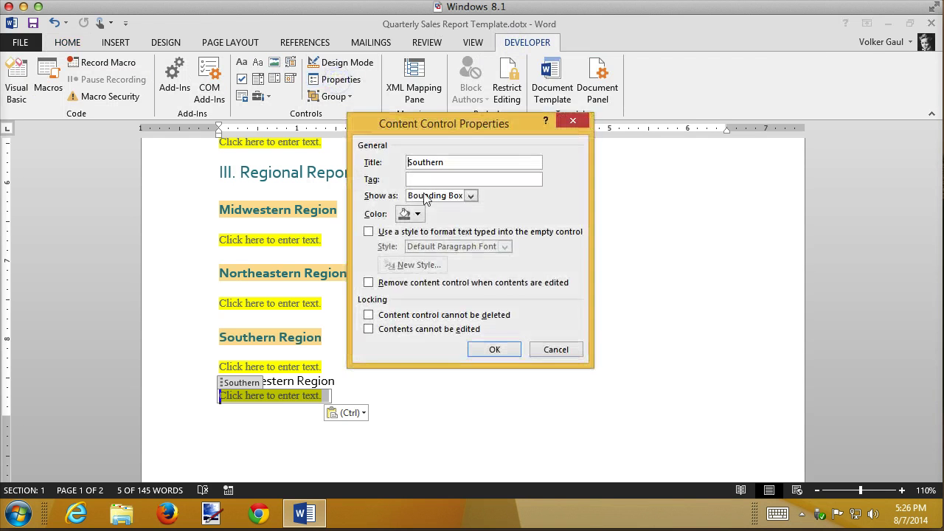
double_click(478, 161)
type("Northwest")
left_click(494, 349)
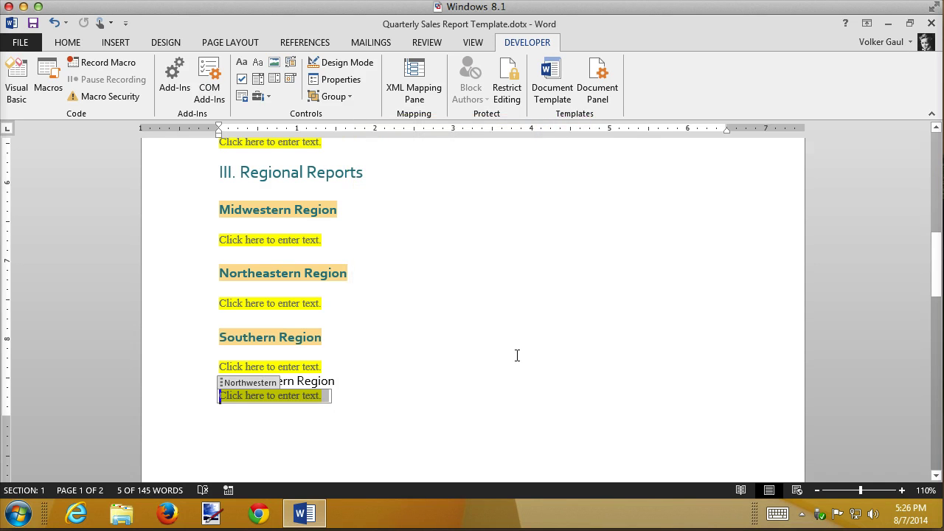
- Mark the "Northwestern Region" line as Level 2 text for the table of contents
left_click(334, 377)
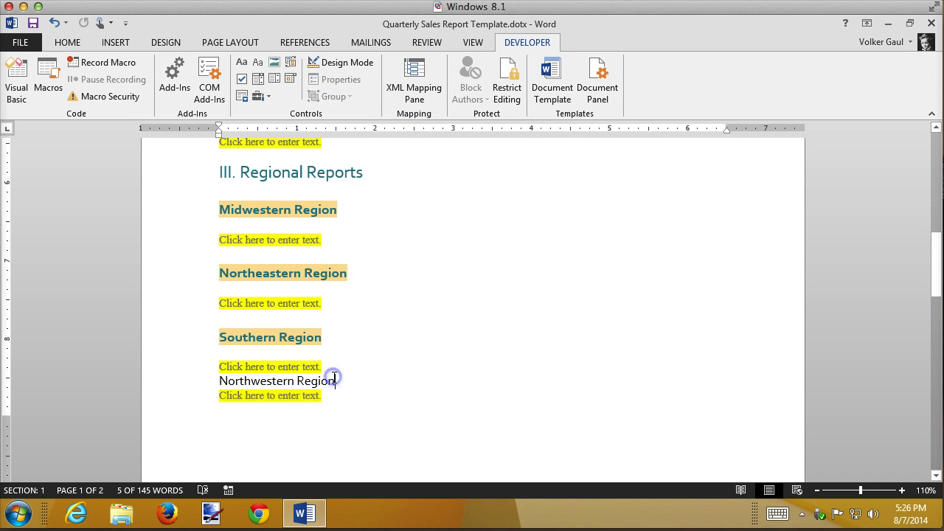
left_click(186, 383)
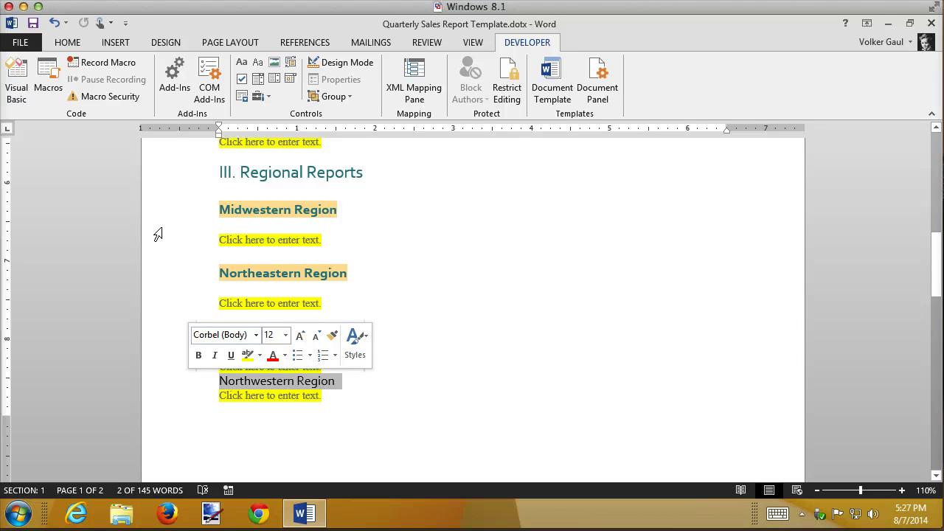
left_click(304, 42)
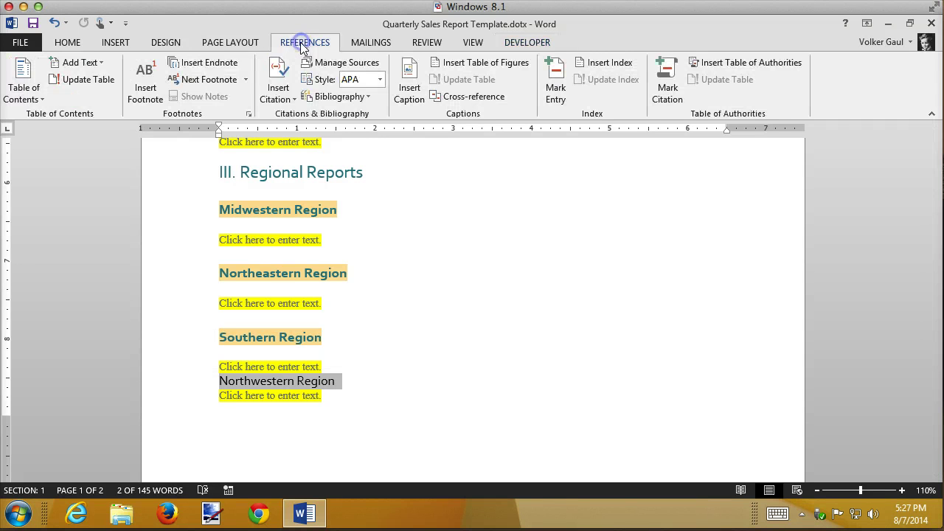
left_click(100, 68)
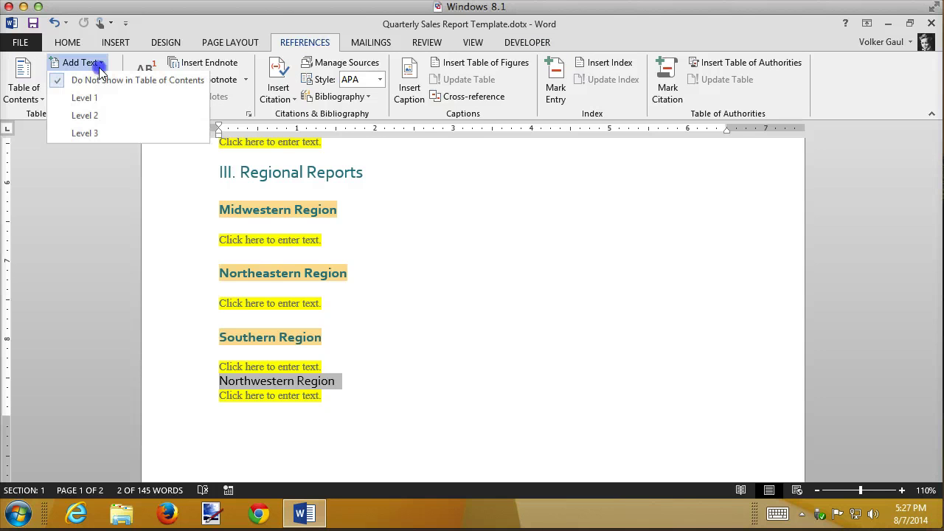
left_click(91, 115)
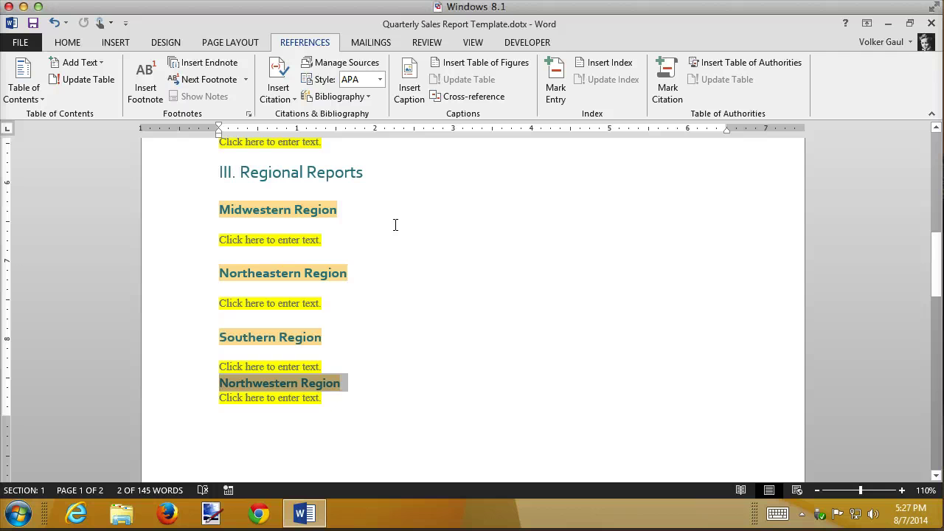
- Add a blank line below the "Northwestern Region" heading and insert a page break before the heading
left_click(289, 349)
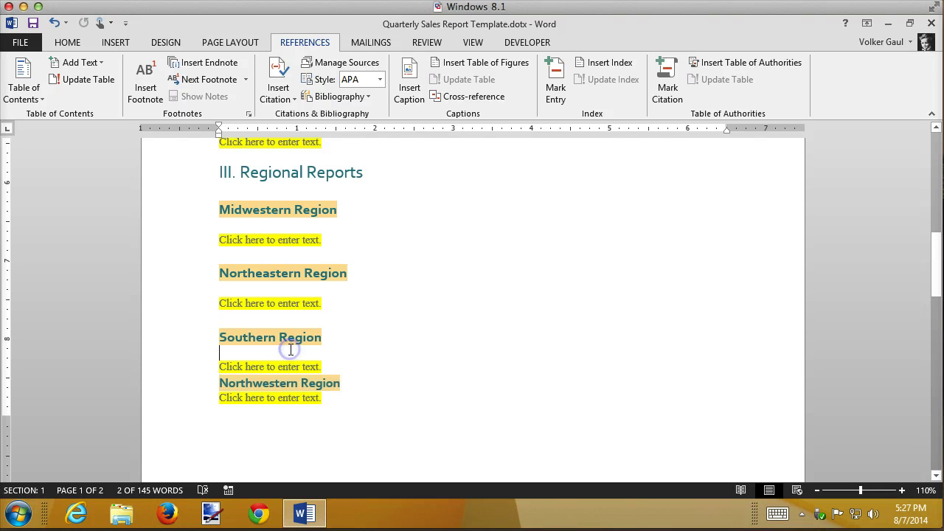
left_click(349, 375)
key("Return")
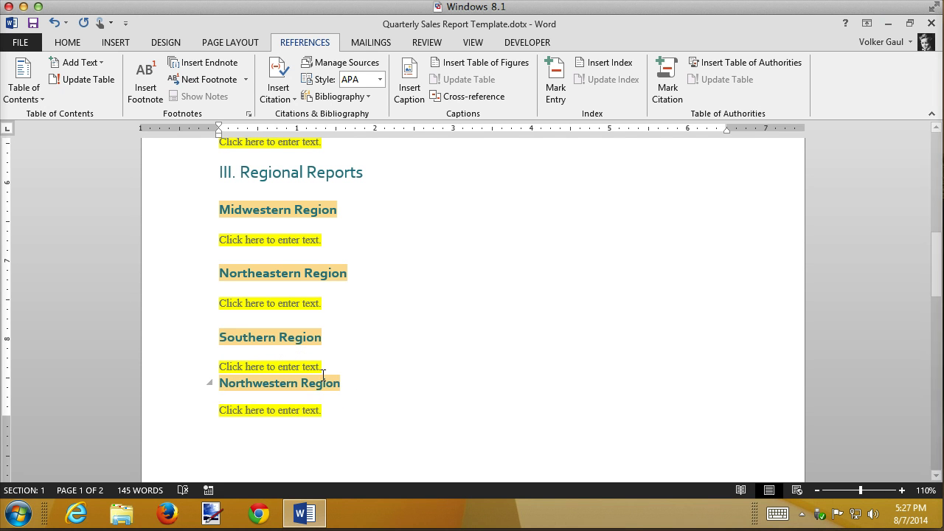
left_click(219, 383)
key("ctrl+Return")
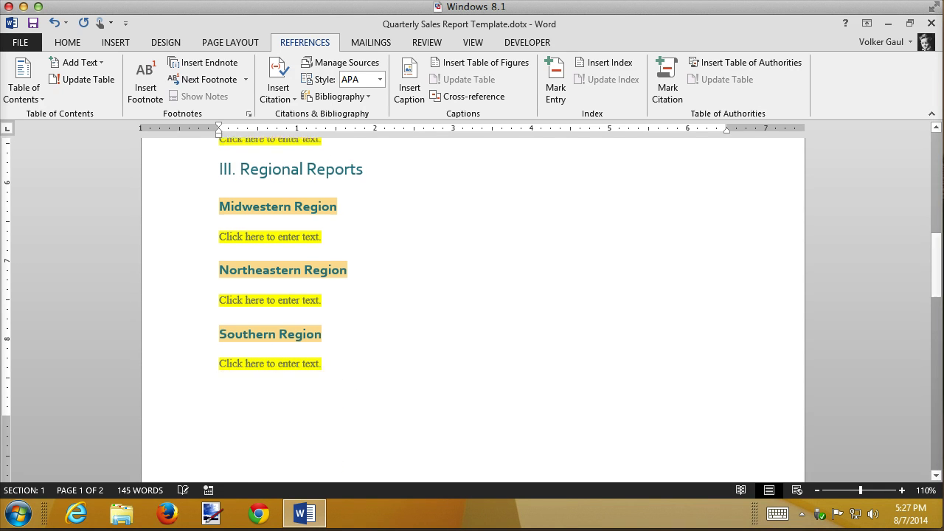
scroll(465, 409, "down", 2)
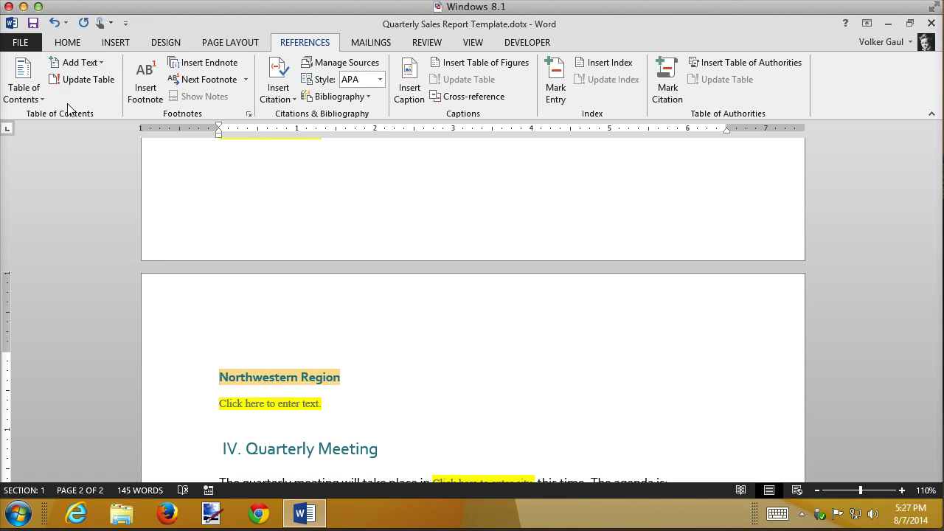
- Update the entire table of contents to include the new Northwestern Region heading
scroll(450, 318, "up", 3)
scroll(452, 318, "up", 6)
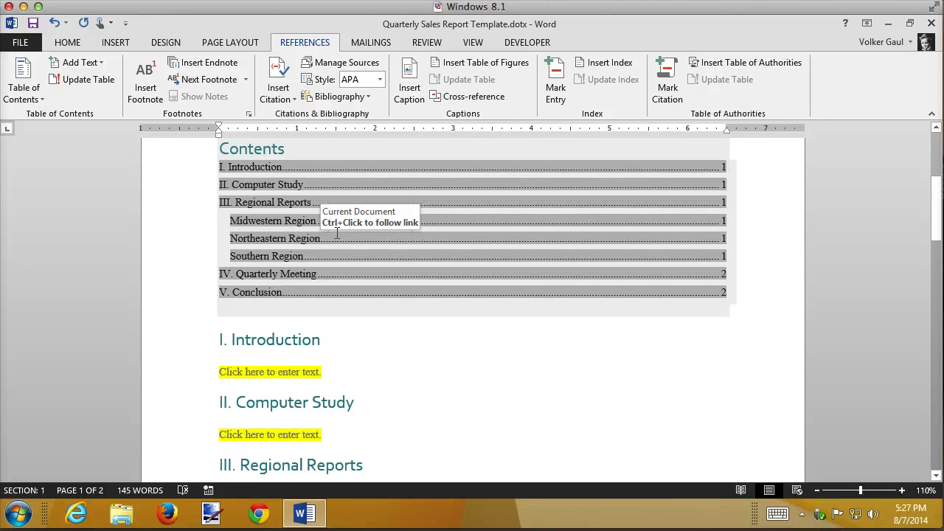
left_click(65, 84)
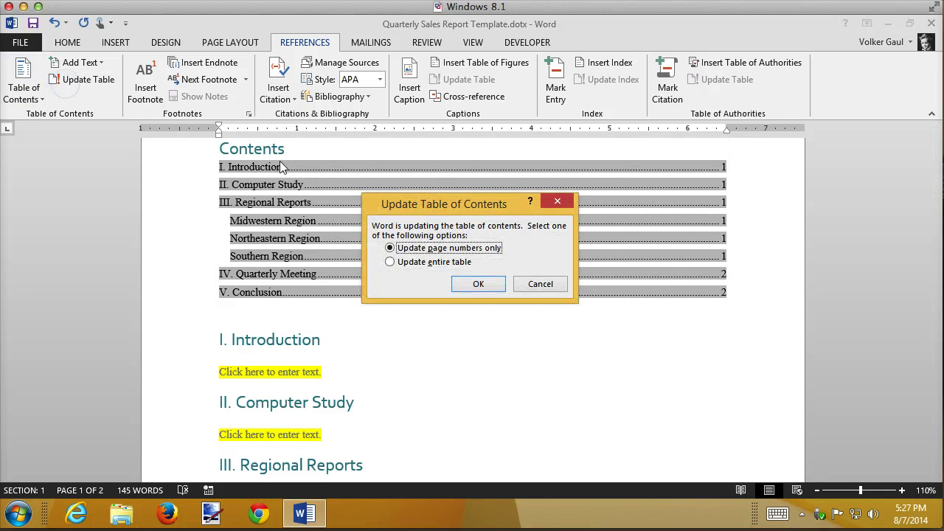
left_click(447, 263)
left_click(478, 285)
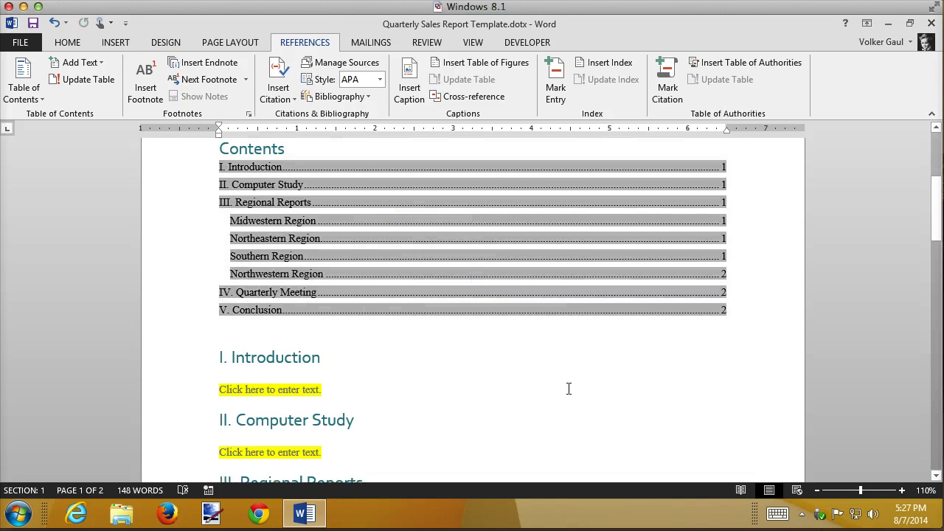
- Select the coordinator's name line in the signature block below the Conclusion section and check the available quick styles
scroll(576, 388, "down", 12)
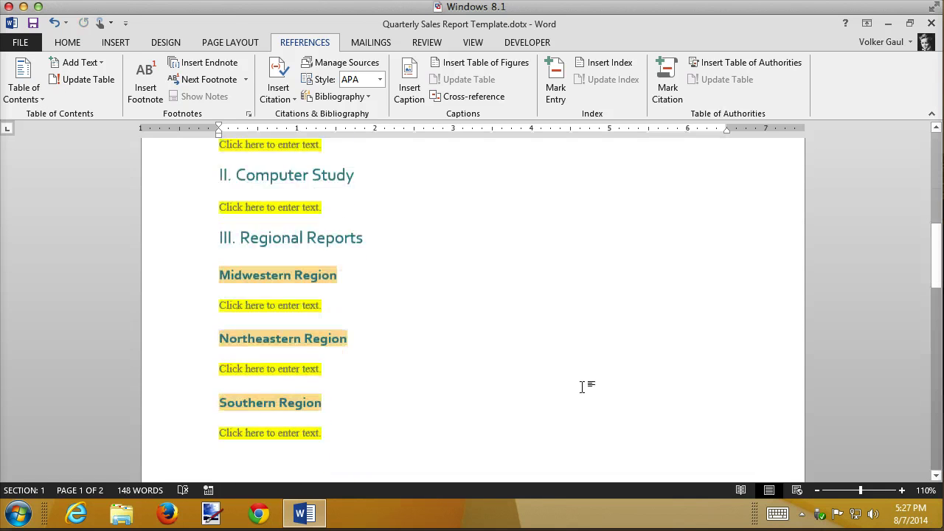
scroll(583, 387, "down", 7)
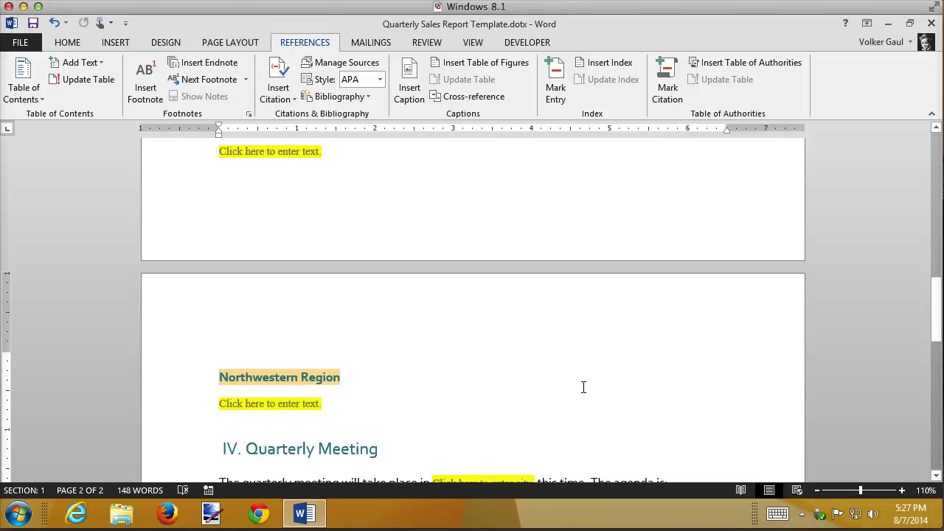
scroll(583, 388, "down", 6)
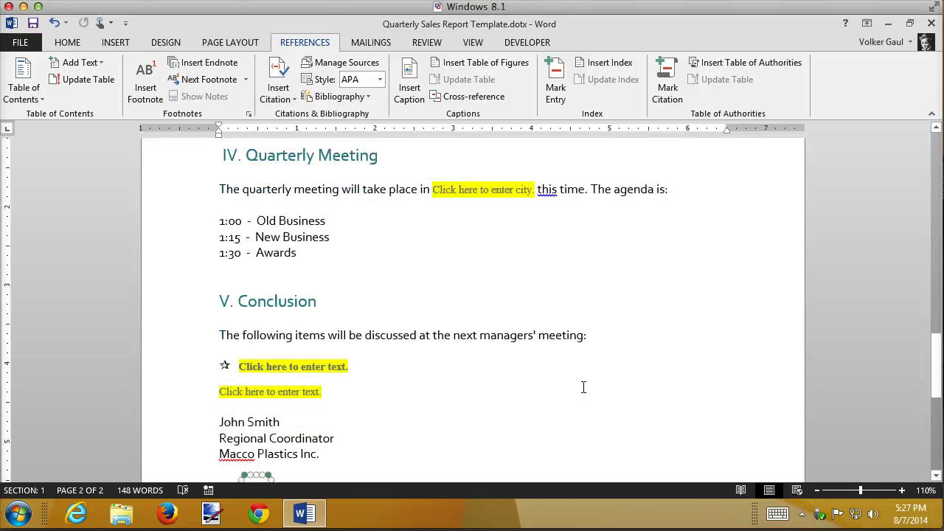
scroll(583, 387, "down", 5)
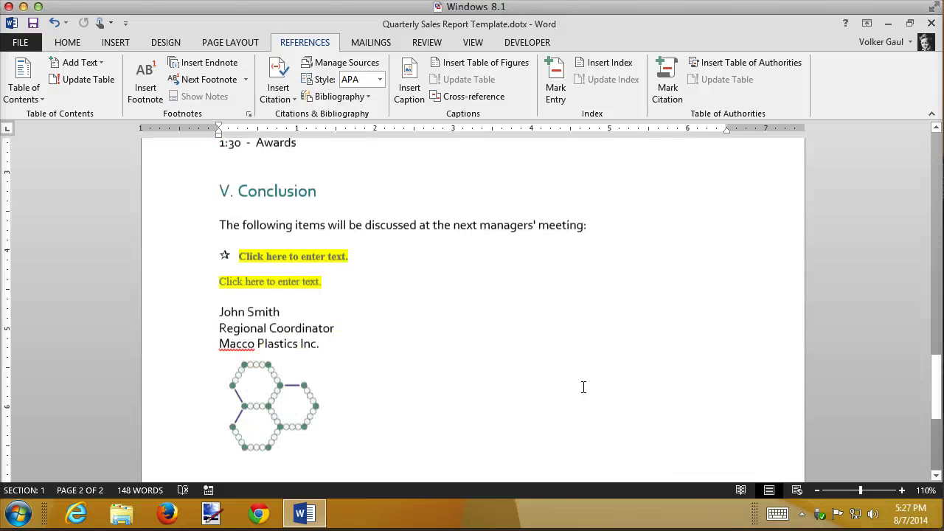
left_click(165, 267)
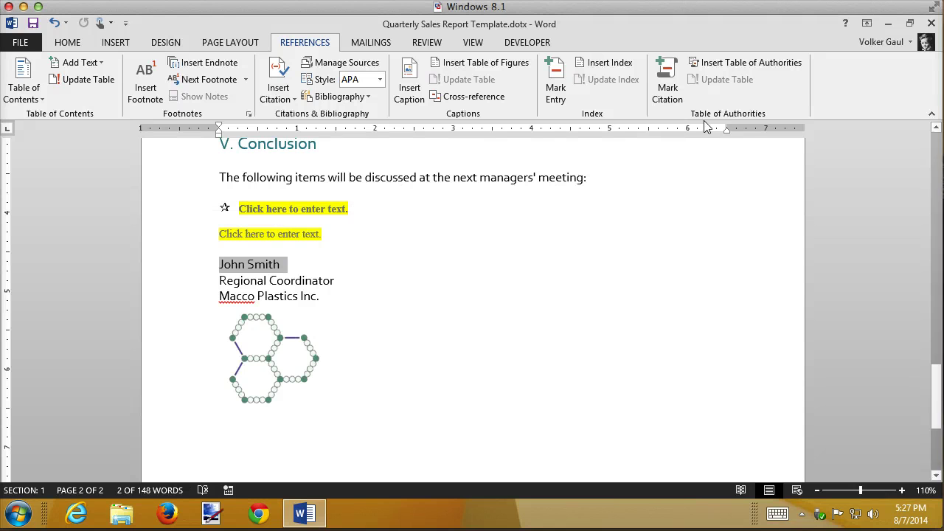
left_click(67, 42)
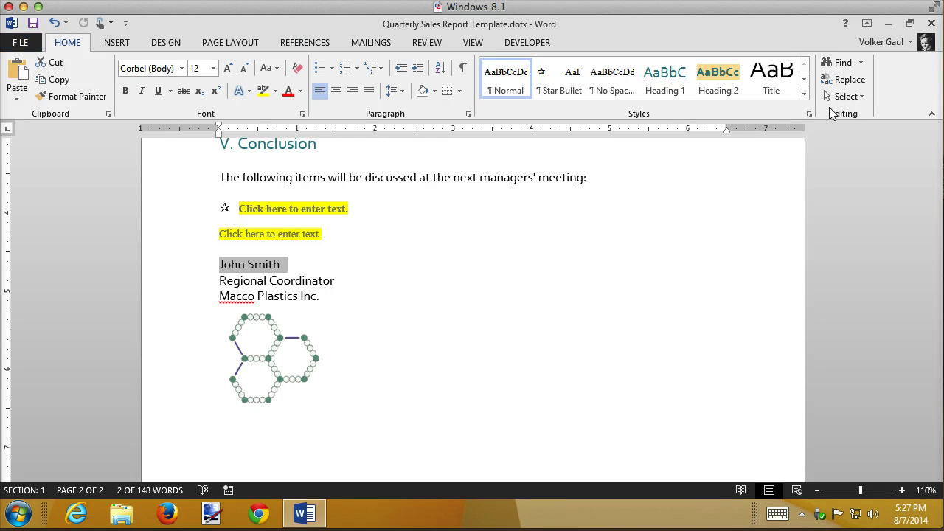
left_click(805, 94)
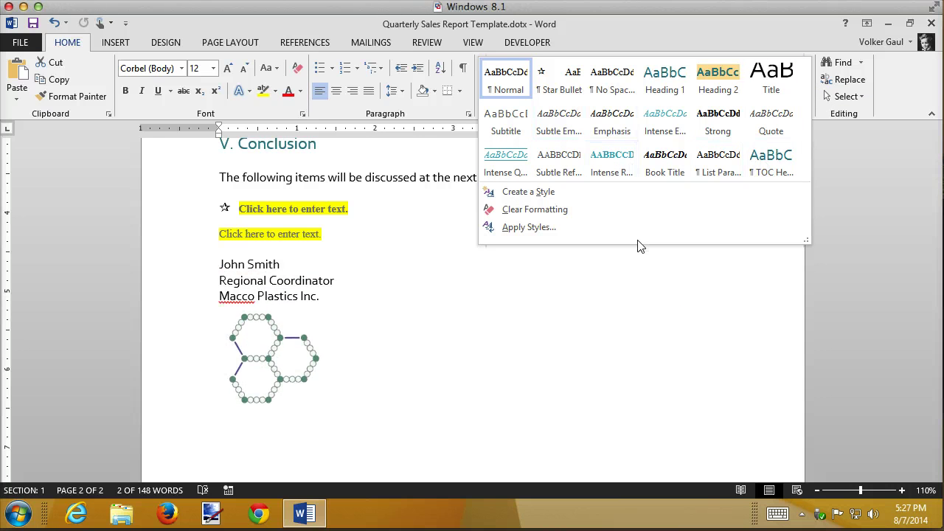
left_click(866, 139)
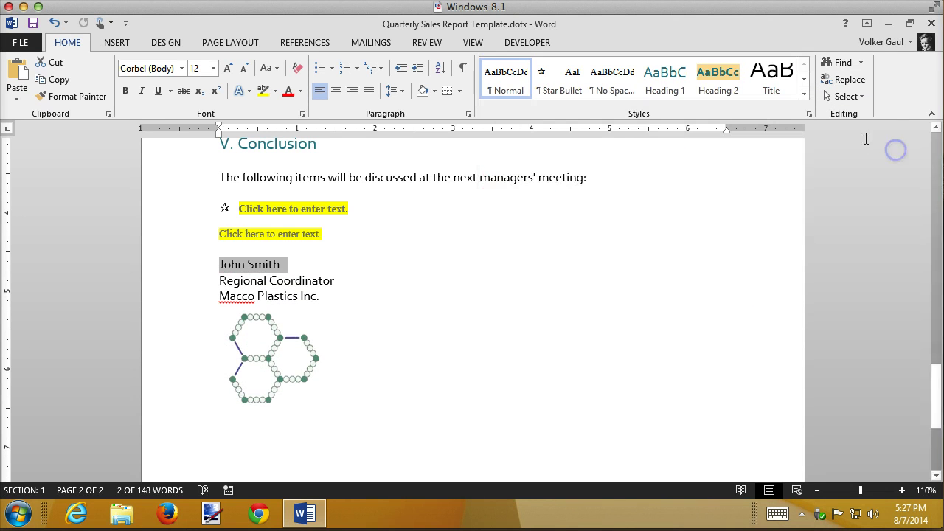
- Display the list of document styles and set it to show all styles
left_click(809, 114)
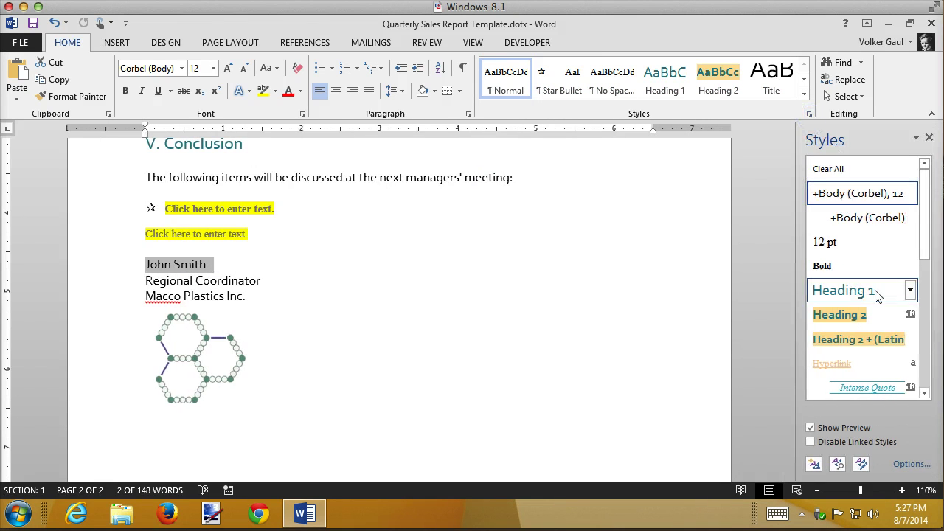
left_click_drag(927, 257, 927, 334)
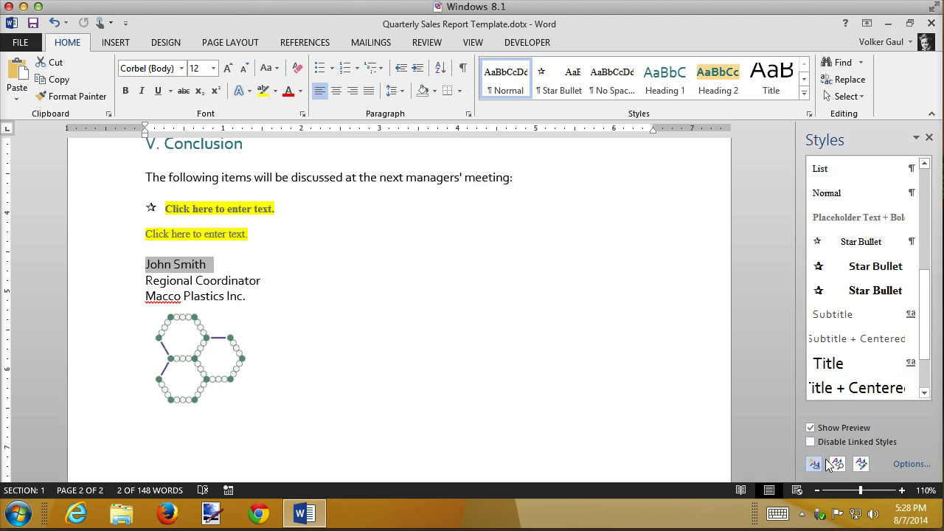
left_click(906, 464)
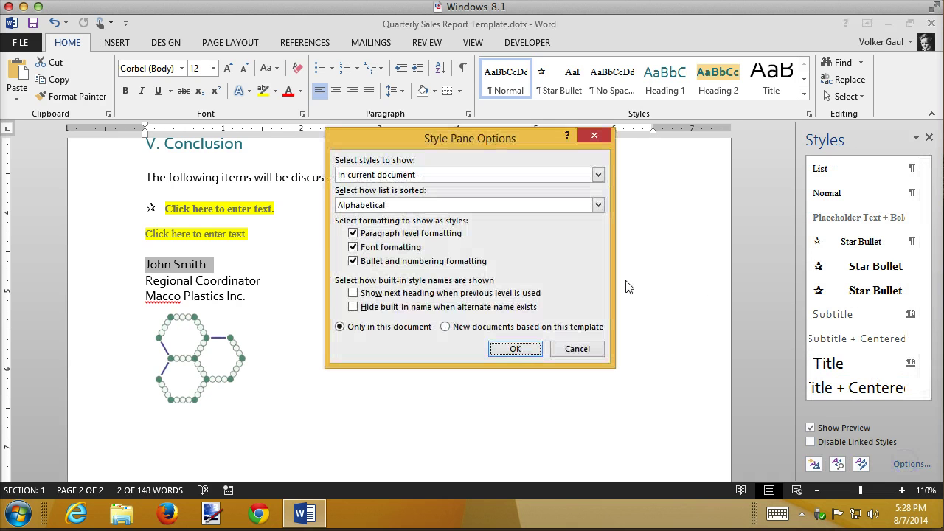
left_click(425, 175)
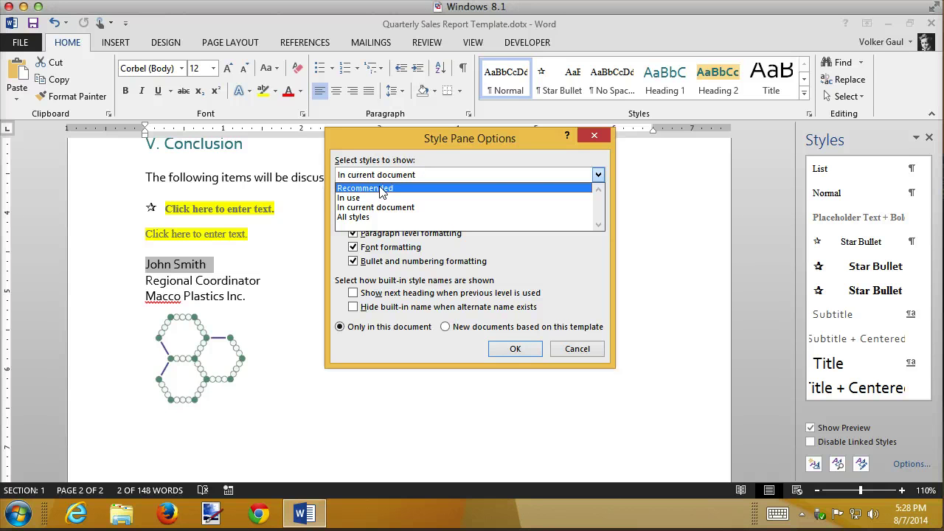
left_click(366, 218)
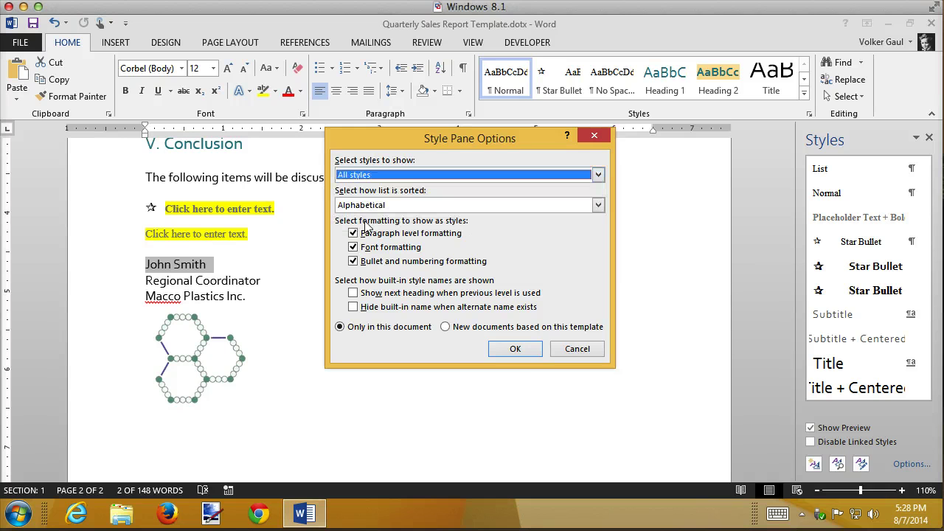
left_click(509, 348)
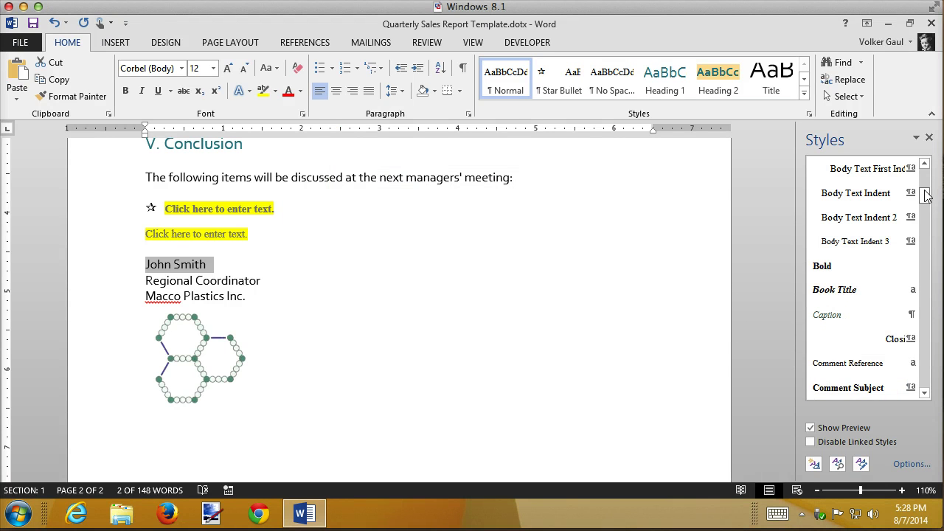
- Apply the Heading 3 style to the coordinator's name line in the signature block
left_click(926, 190)
left_click_drag(926, 192, 924, 230)
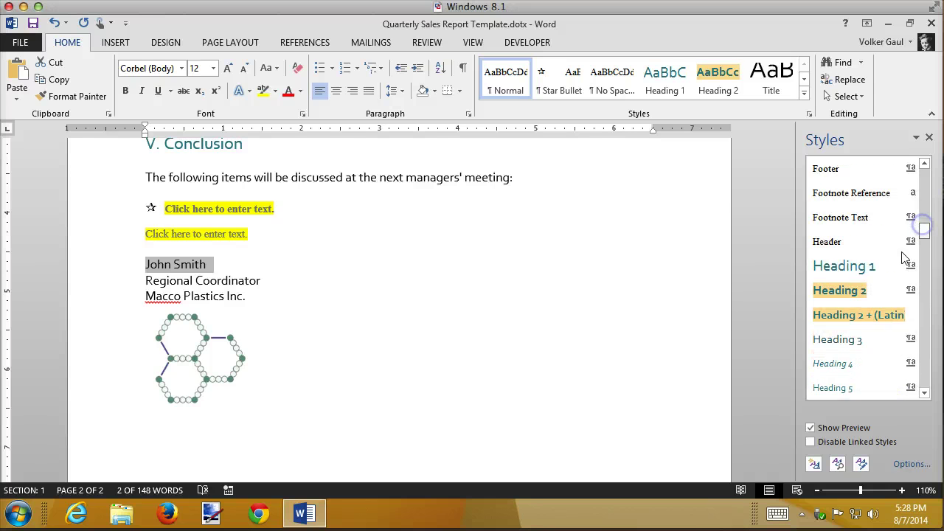
left_click(833, 341)
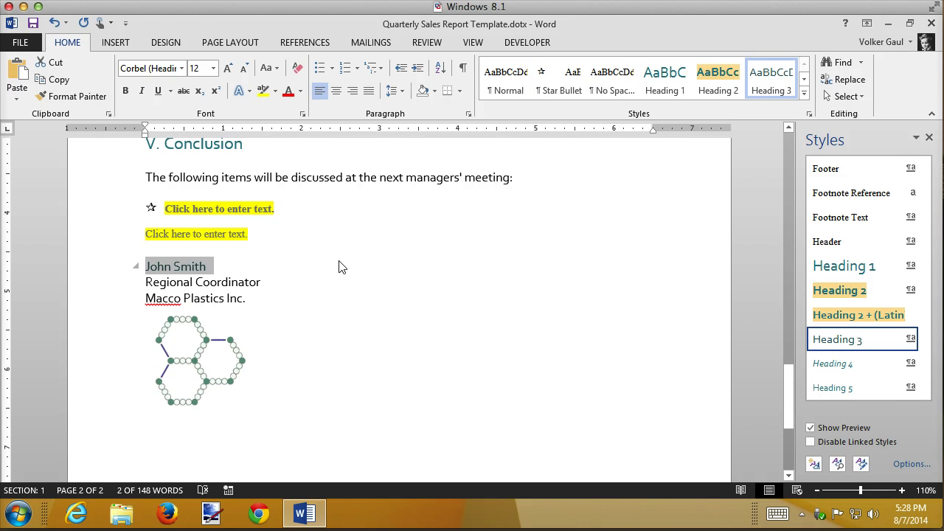
left_click(264, 267)
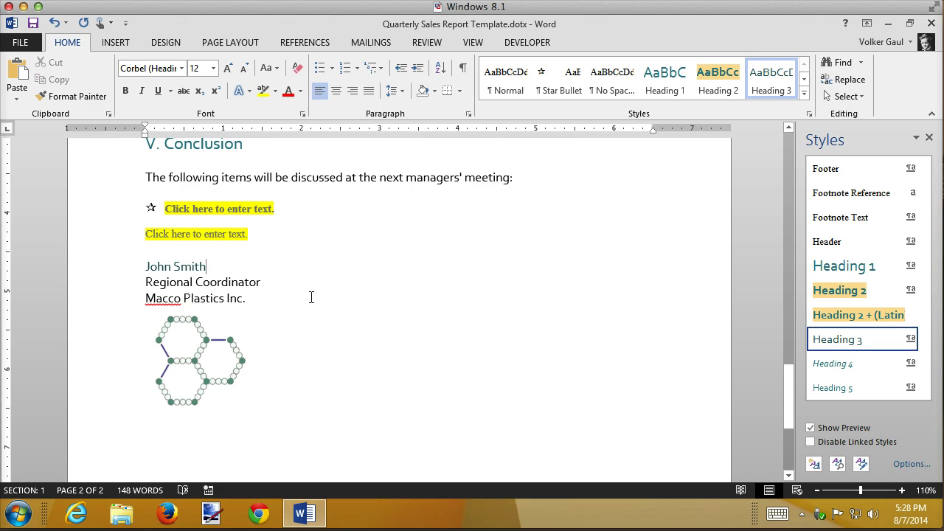
- Update the entire table of contents to pick up the new Heading 3 line from the signature block
scroll(311, 298, "up", 12)
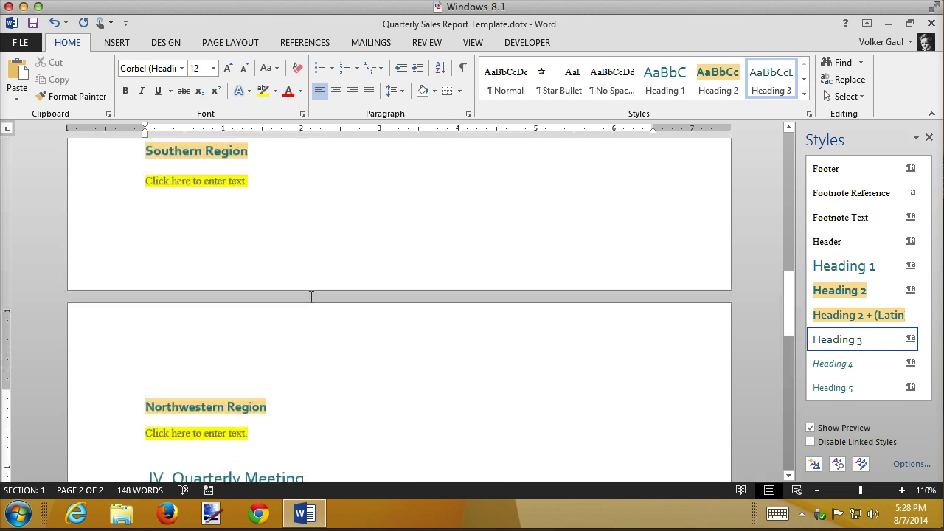
scroll(311, 298, "up", 10)
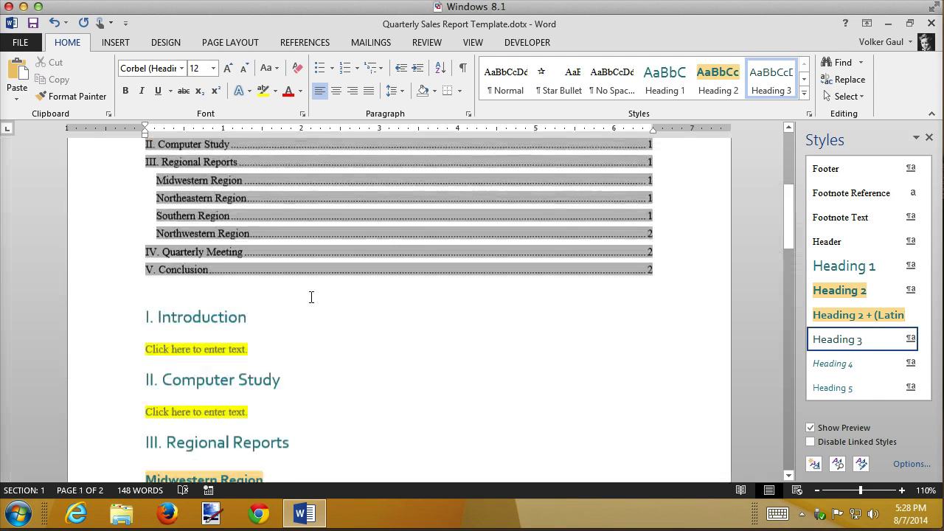
scroll(312, 298, "up", 3)
left_click(243, 303)
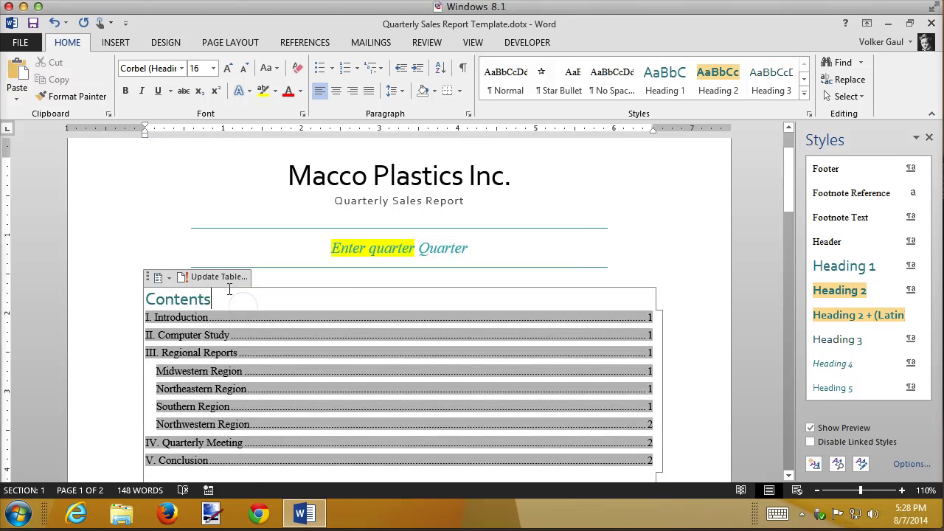
left_click(232, 286)
left_click(470, 263)
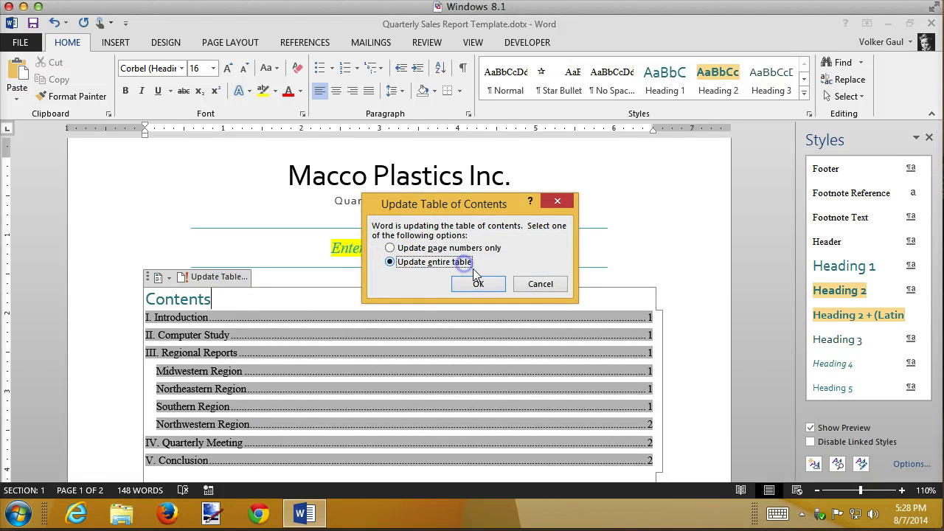
left_click(478, 285)
scroll(468, 301, "down", 5)
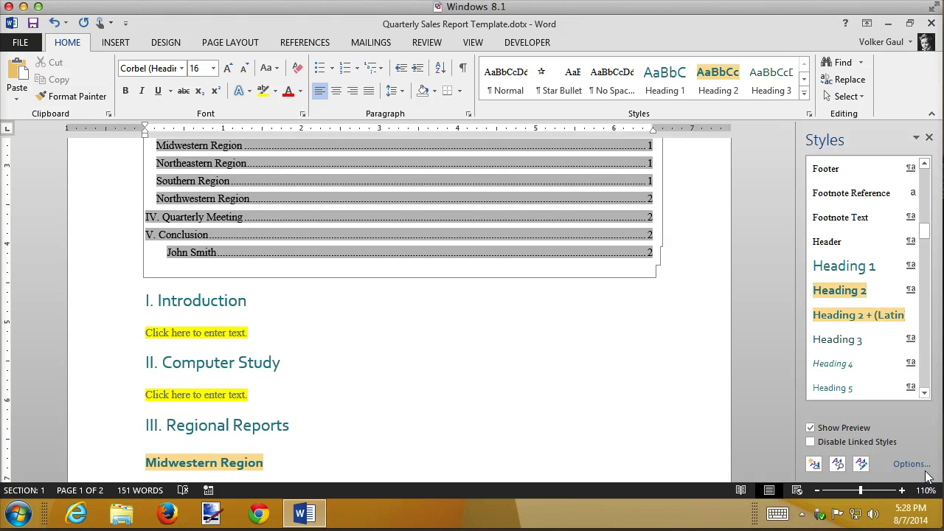
- Customize the table of contents by clearing the TOC level for Heading 3, and replace the existing table with the result
mouse_move(928, 476)
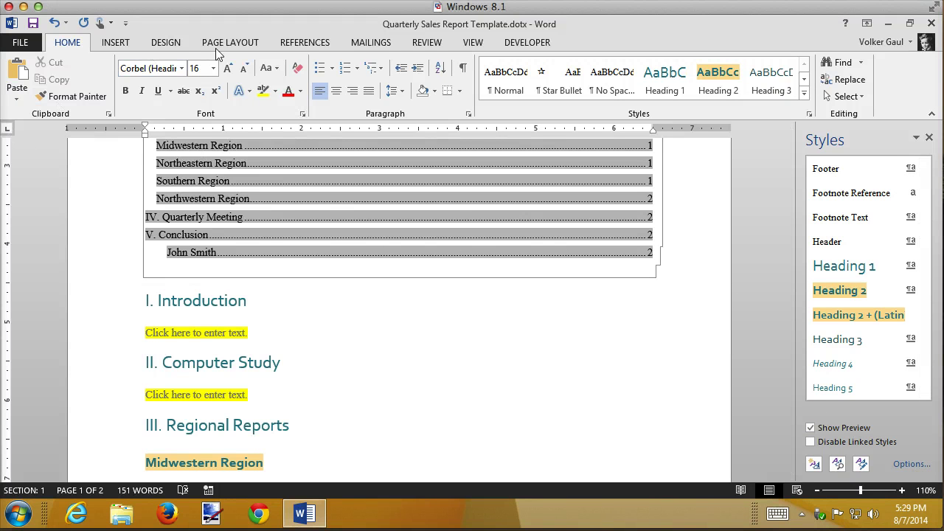
left_click(313, 42)
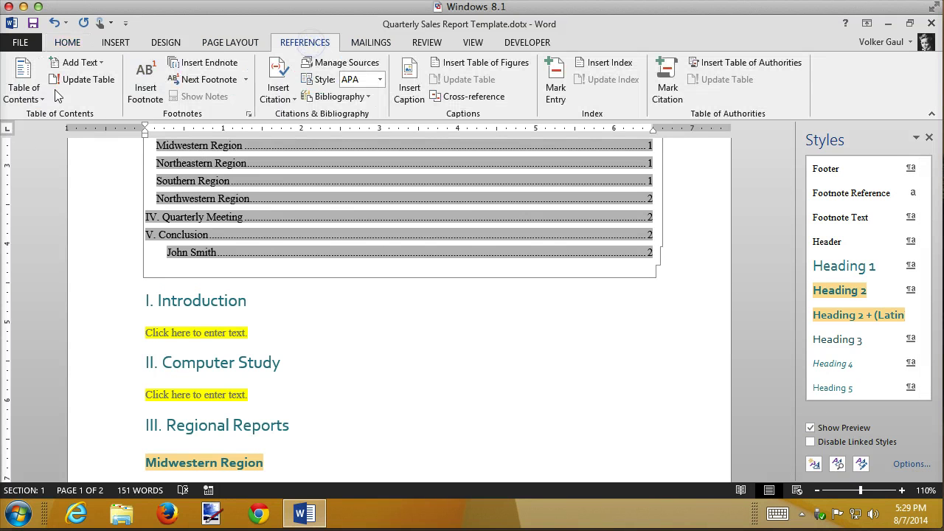
left_click(30, 104)
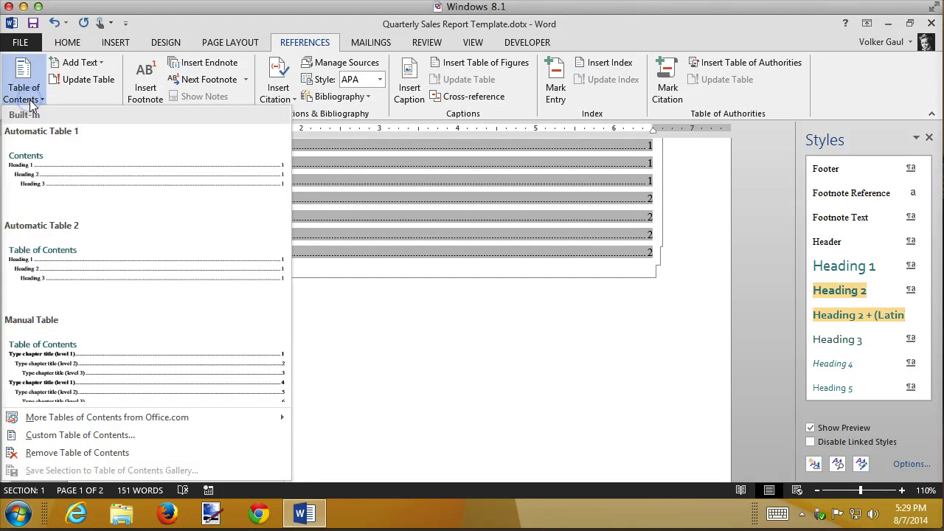
left_click(76, 437)
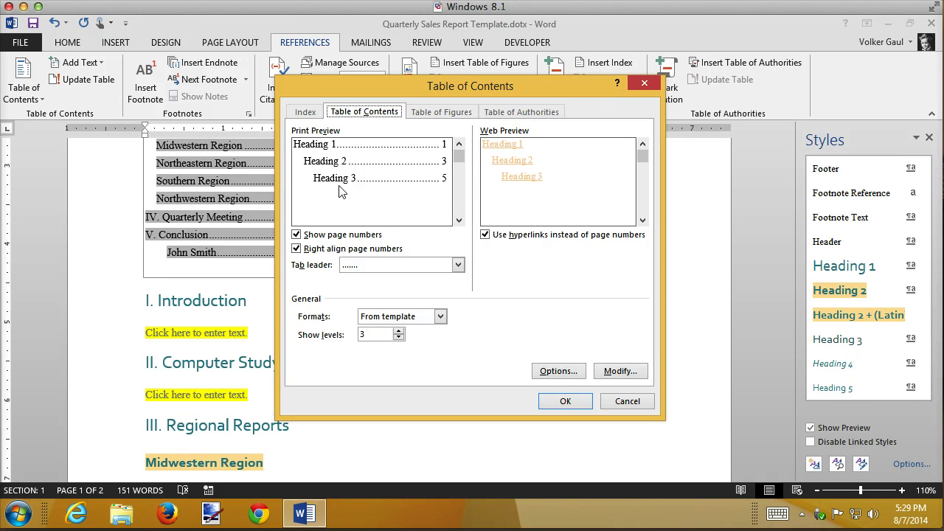
left_click(558, 372)
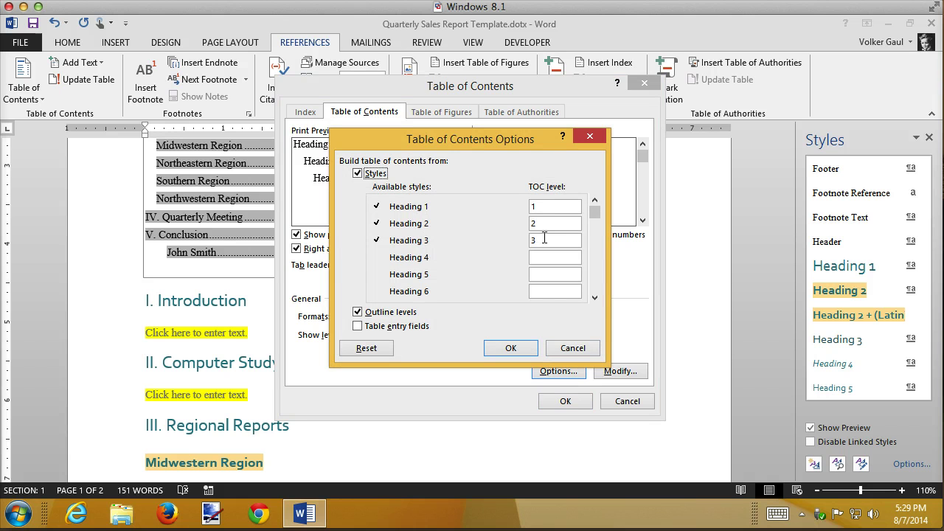
left_click(544, 237)
key("BackSpace")
left_click(520, 347)
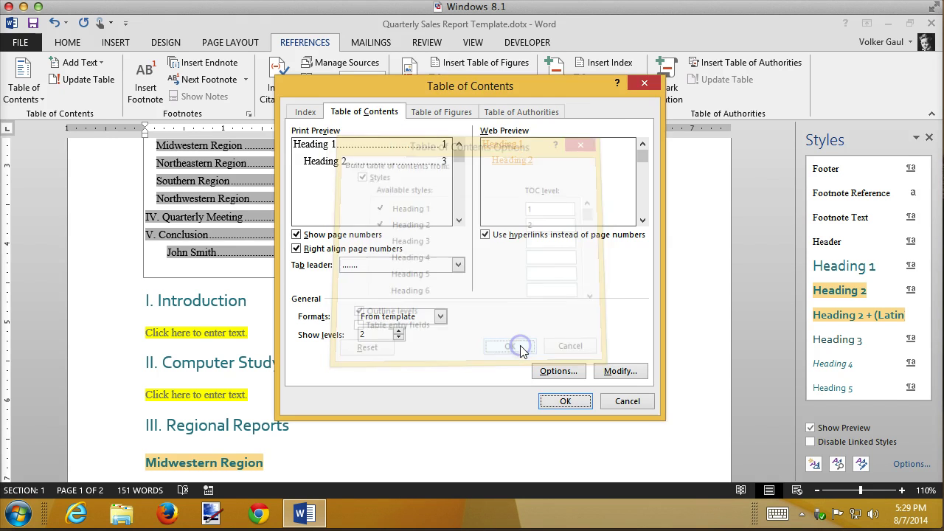
left_click(560, 408)
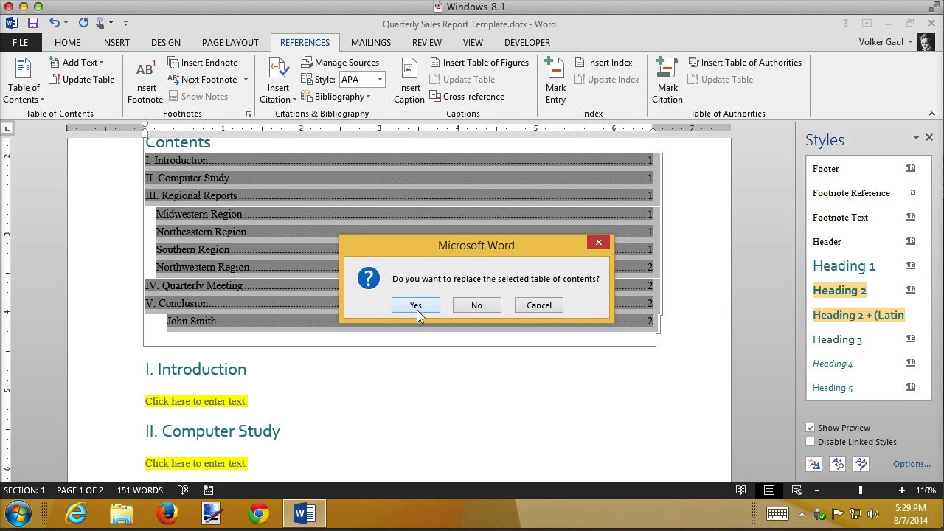
left_click(417, 310)
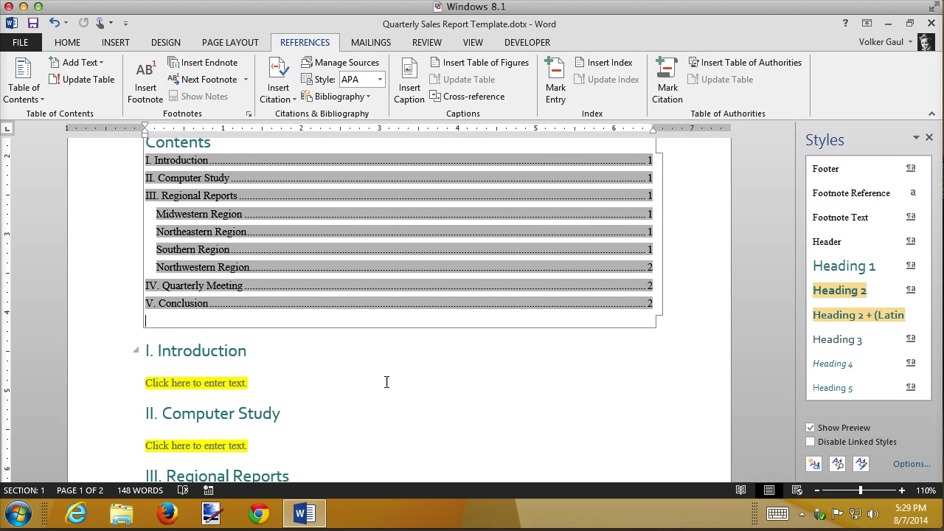
- Set field shading to When selected in the advanced options, and place the cursor outside the table of contents at the Introduction heading
scroll(480, 395, "up", 3)
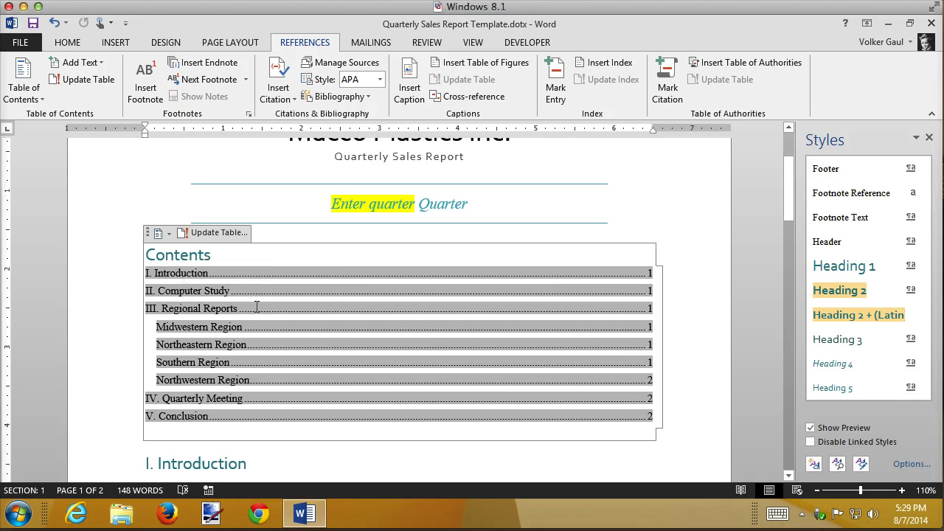
left_click(257, 206)
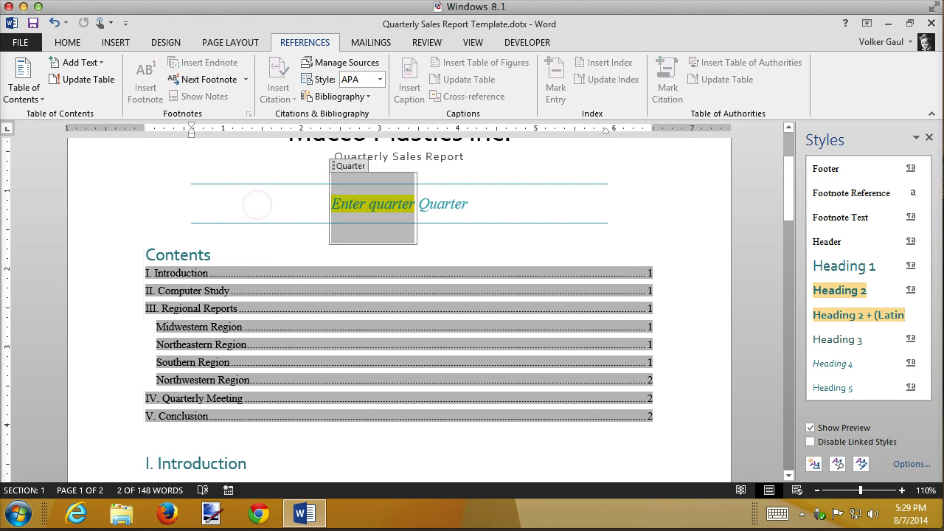
left_click(20, 43)
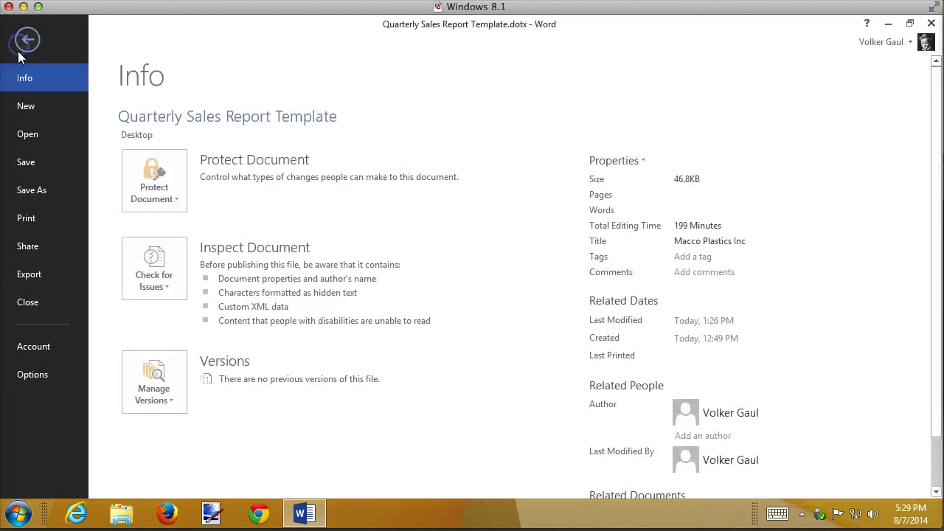
left_click(29, 375)
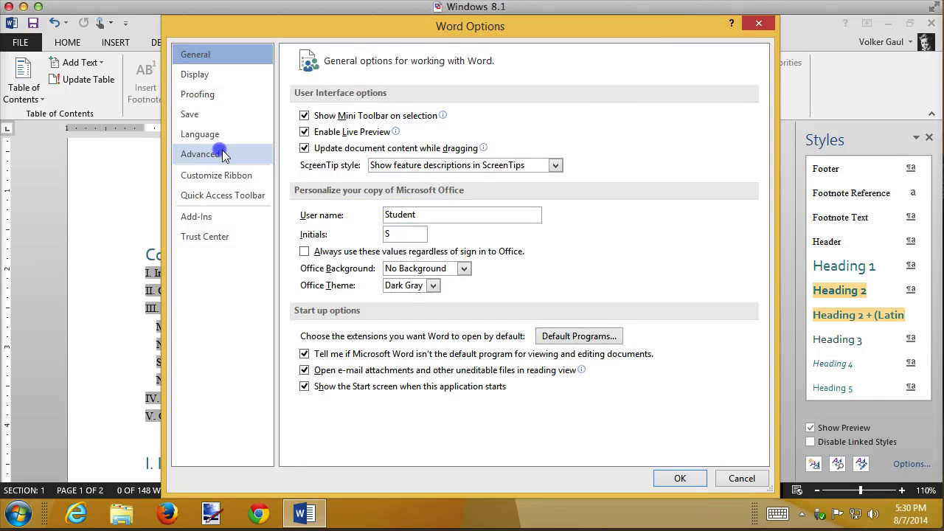
left_click(220, 155)
scroll(550, 252, "down", 10)
scroll(550, 252, "down", 1)
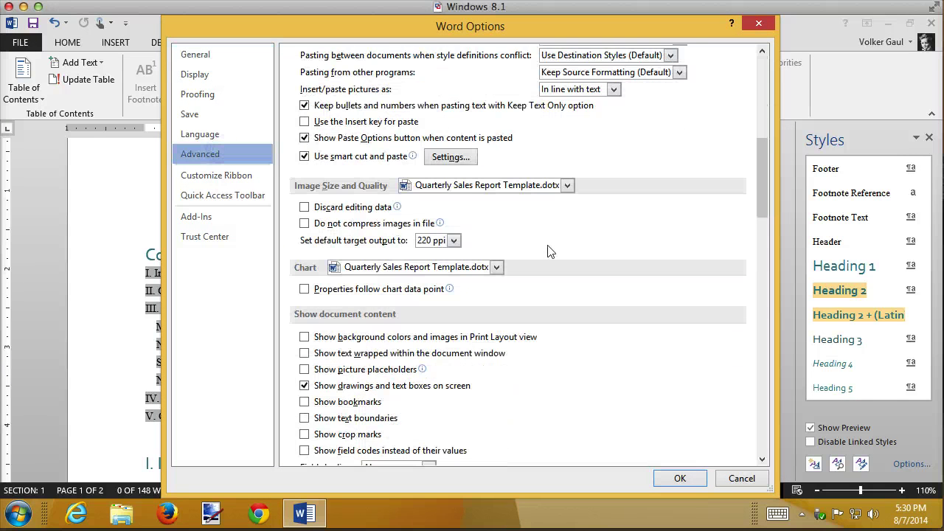
scroll(550, 251, "down", 7)
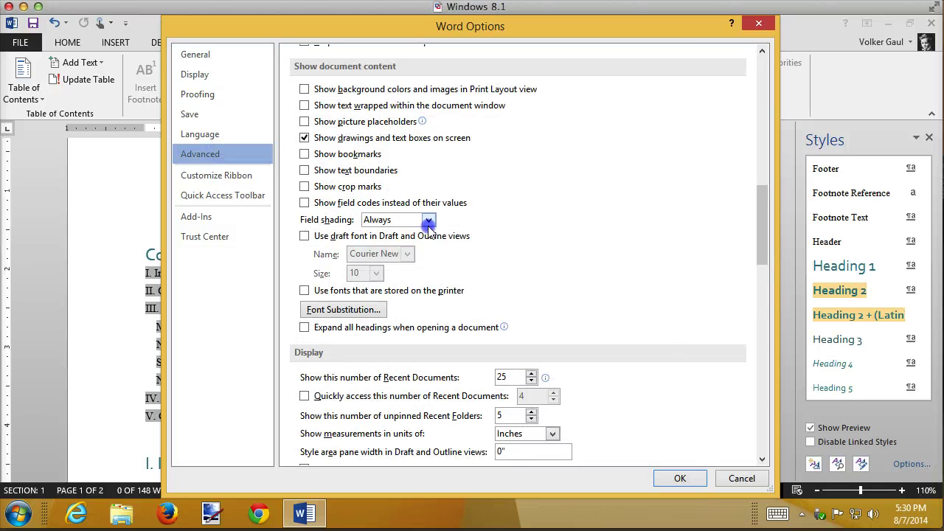
left_click(428, 220)
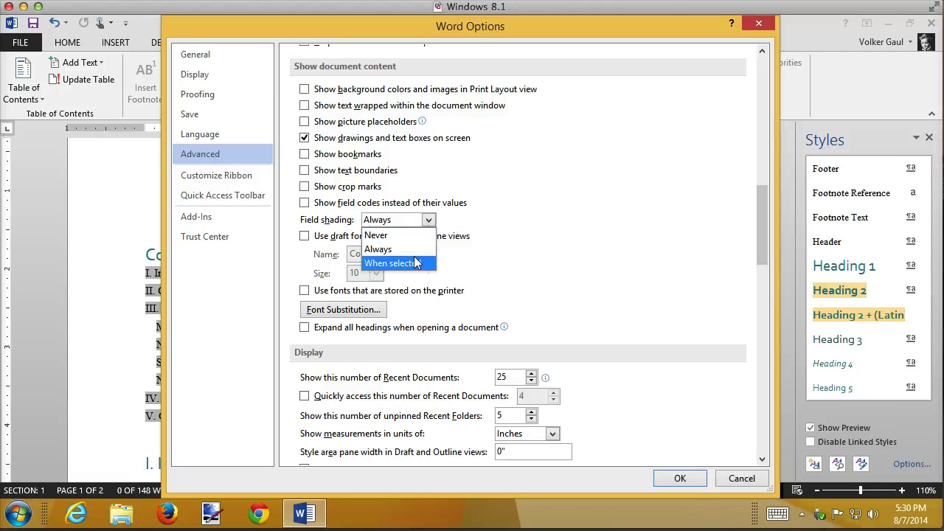
left_click(414, 263)
left_click(697, 485)
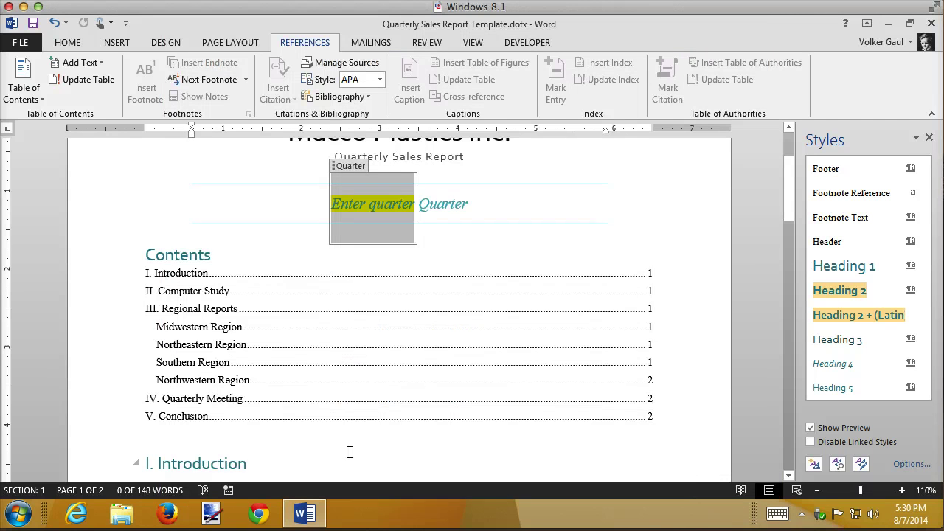
left_click(350, 452)
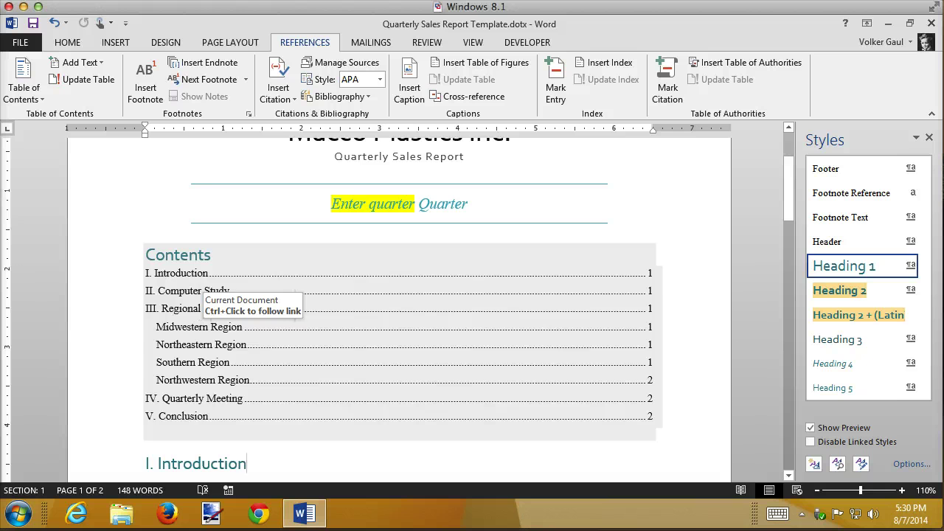
right_click(200, 327)
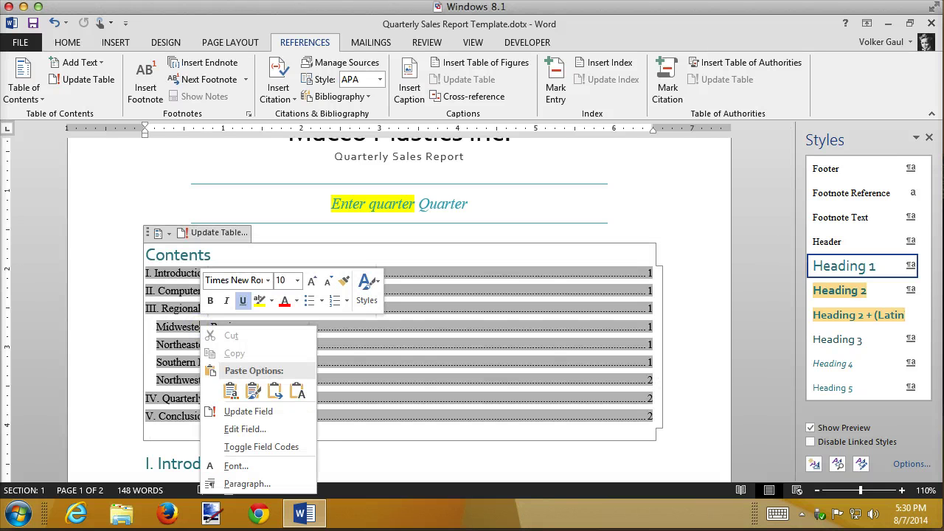
right_click(181, 326)
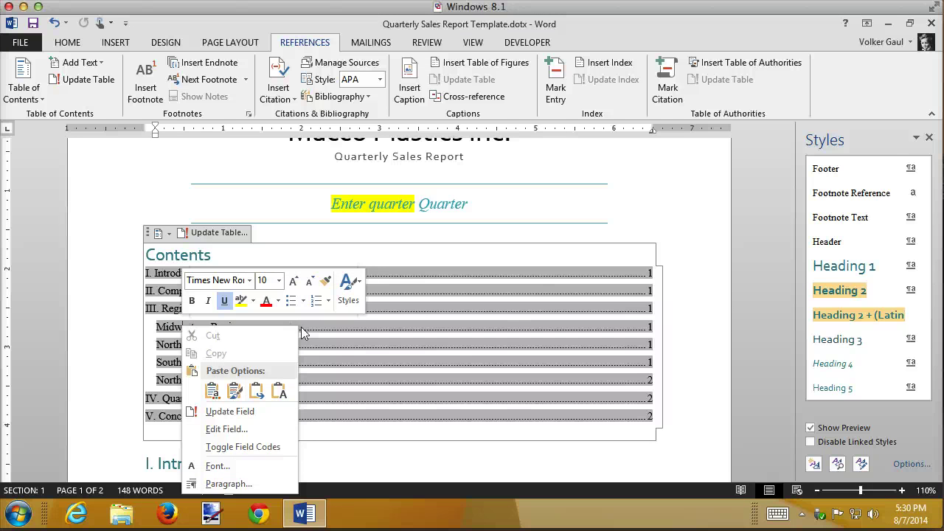
left_click(361, 327)
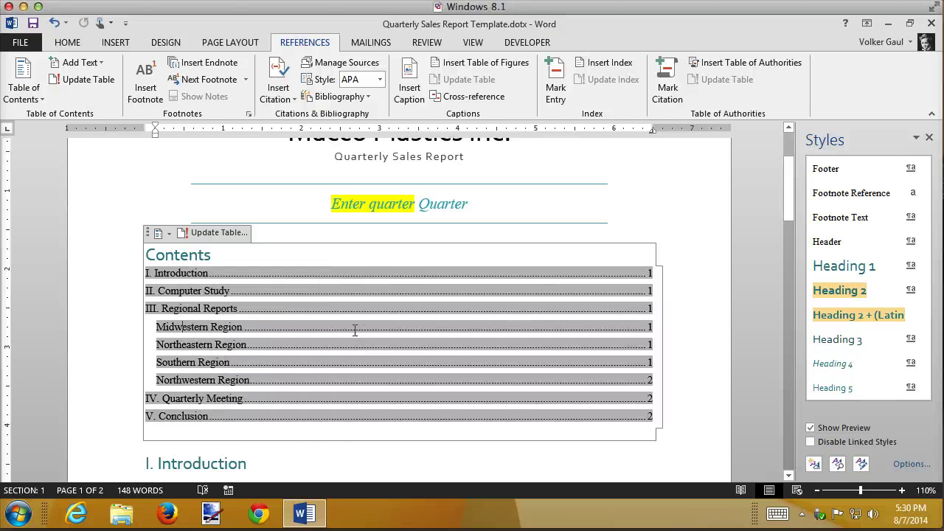
left_click(225, 314)
key("super")
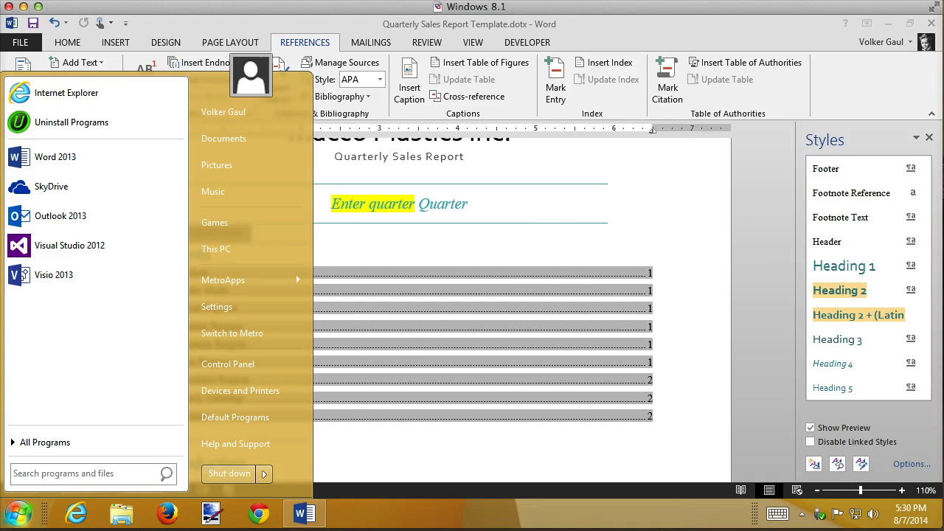
key("super")
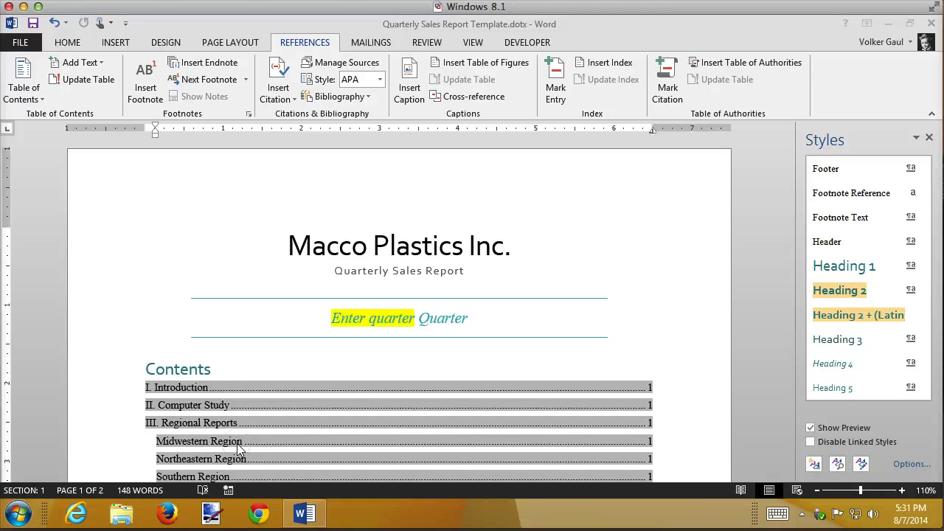
- Follow the Midwestern Region link in the table of contents to its heading, and return to the table
left_click(236, 442)
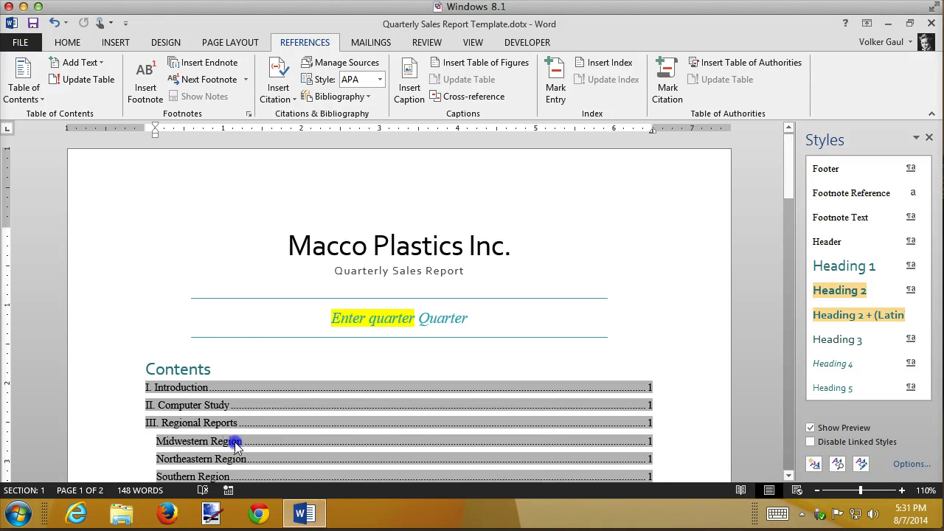
left_click(234, 444, "ctrl")
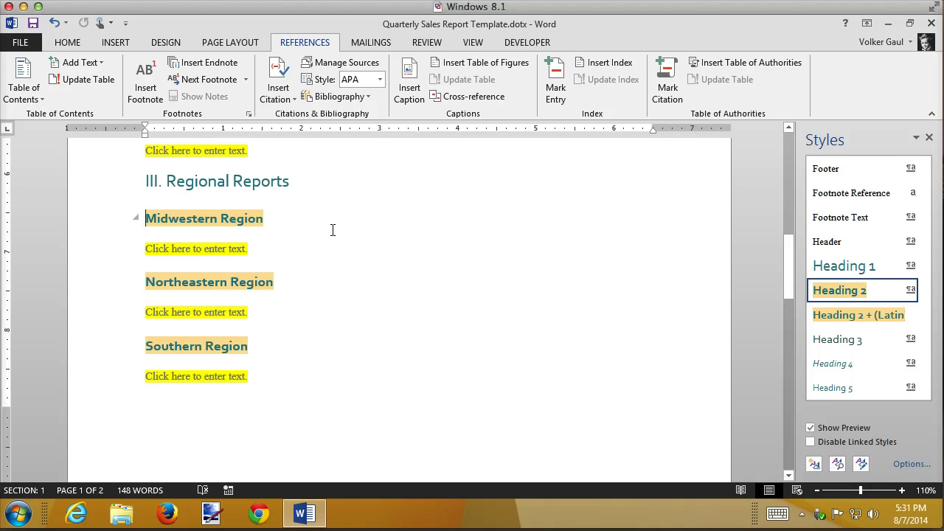
scroll(362, 231, "up", 10)
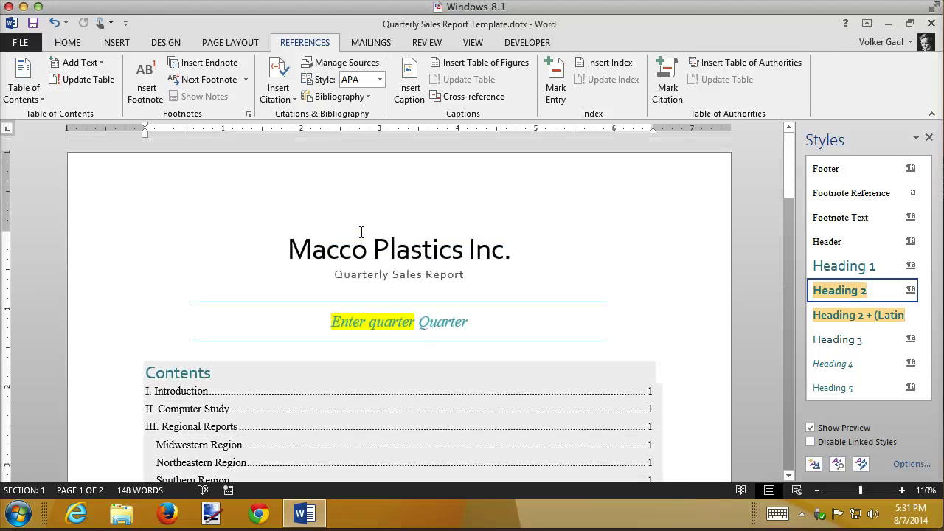
scroll(461, 380, "down", 5)
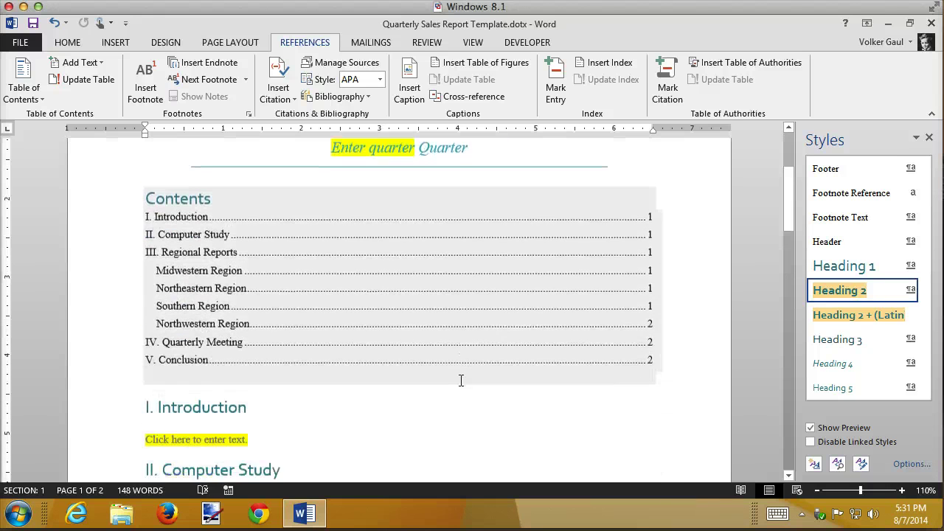